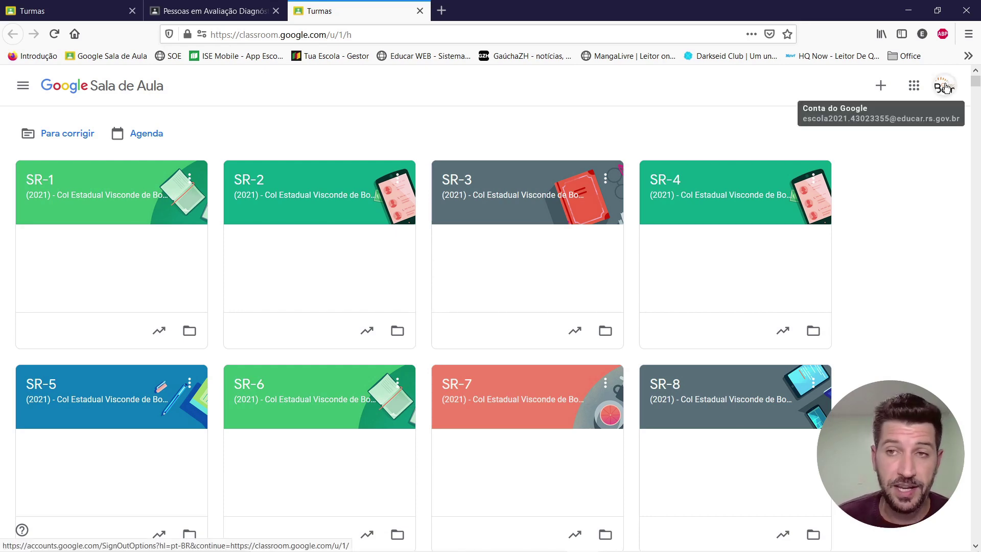
Open the 101-E - Projeto de Vida class and start a new announcement on its stream
scroll(873, 217, "down", 8)
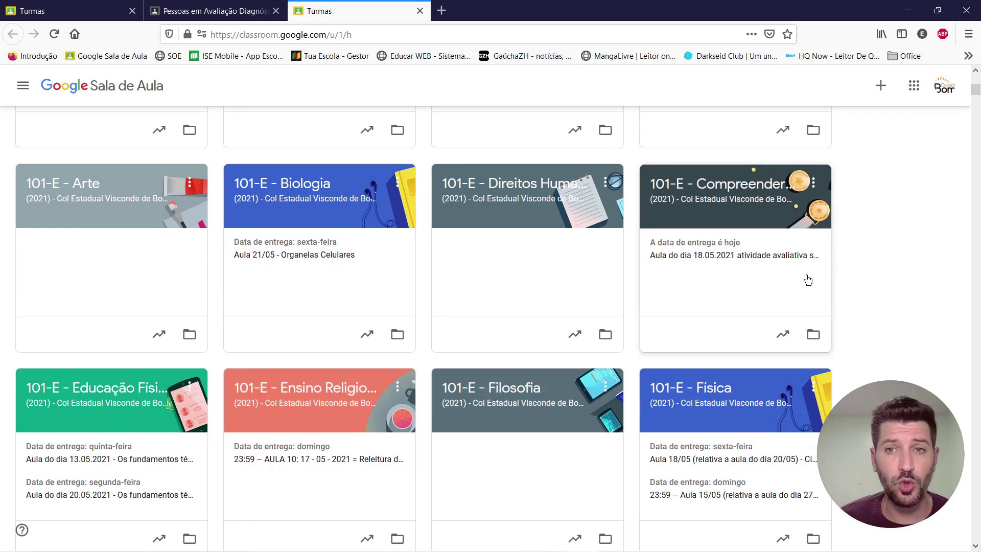
scroll(808, 280, "down", 7)
scroll(809, 279, "down", 10)
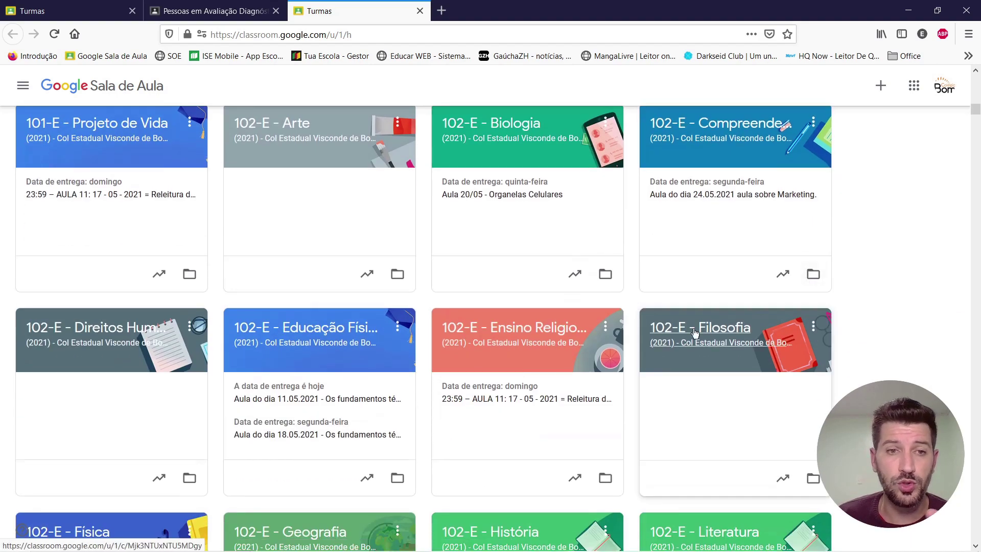
scroll(706, 333, "down", 4)
scroll(330, 257, "up", 5)
scroll(331, 257, "up", 4)
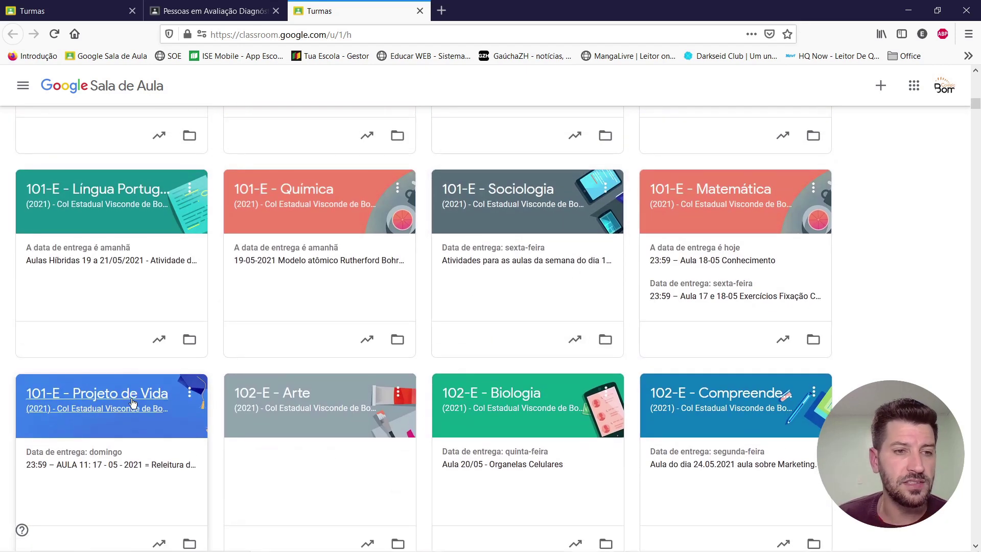
left_click(132, 401)
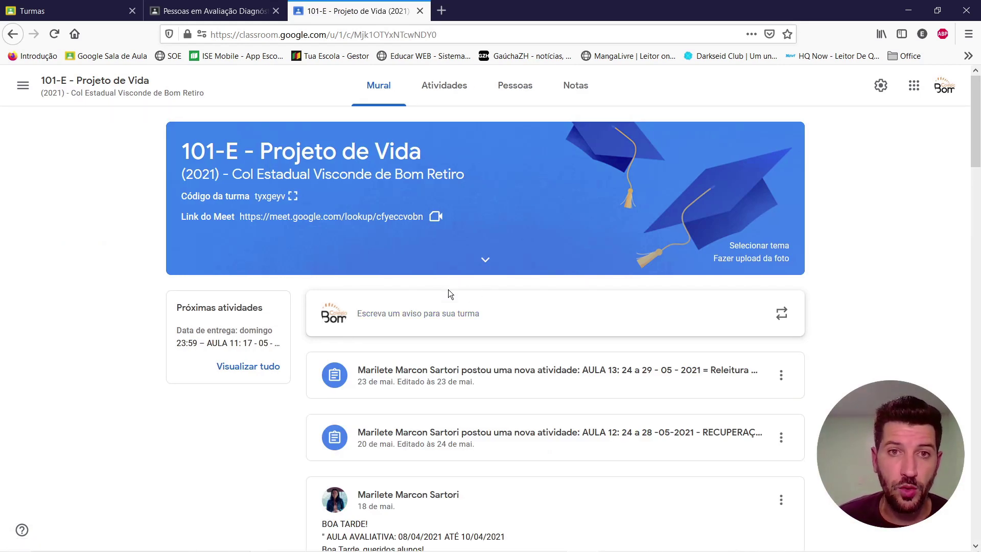
left_click(455, 316)
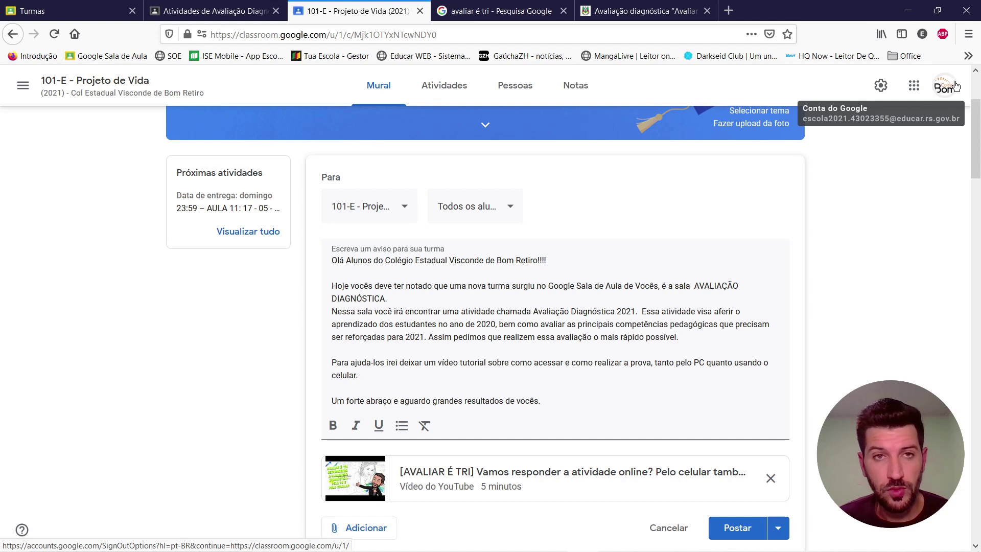
Add the 102-E - Matemática class to the recipients of the diagnostic assessment announcement
left_click(393, 211)
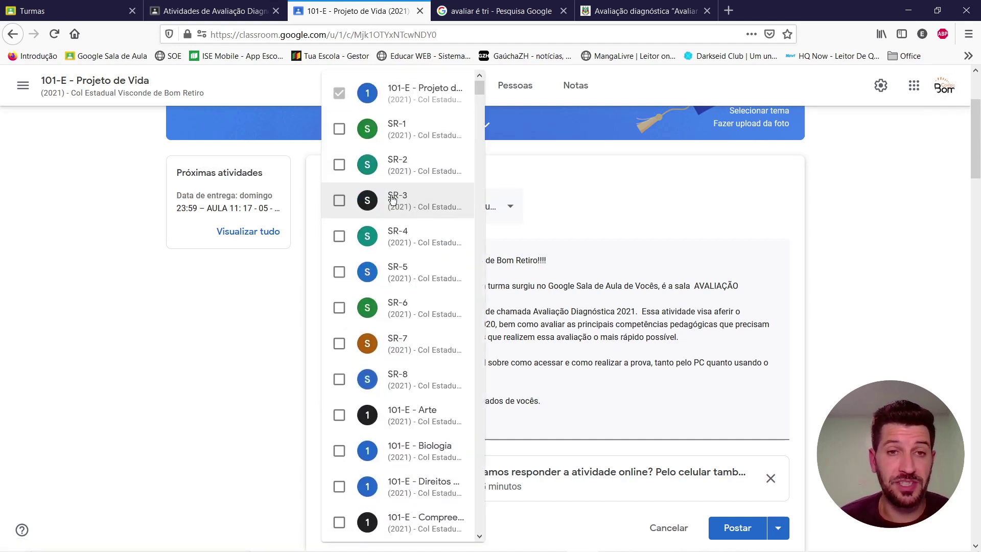
left_click_drag(481, 88, 480, 106)
scroll(447, 150, "down", 10)
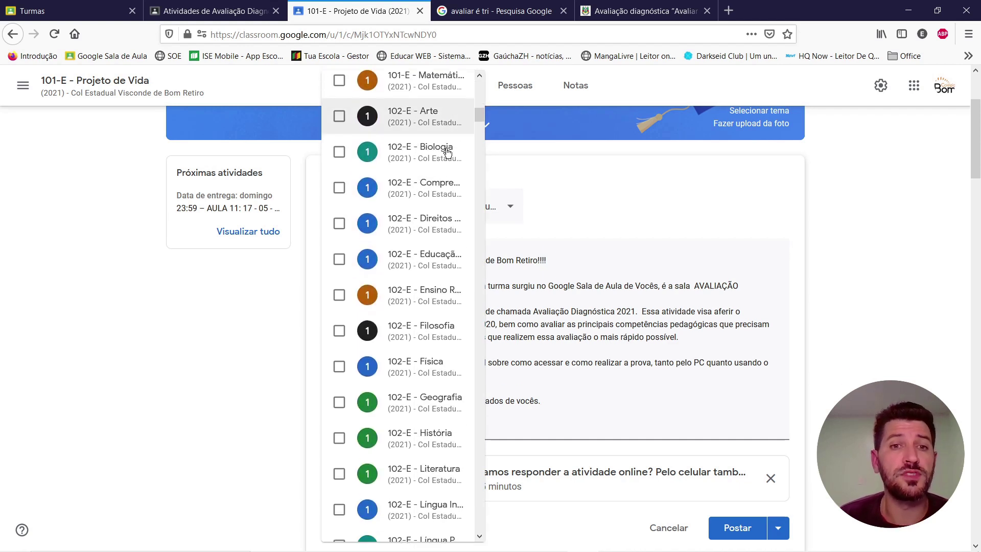
scroll(442, 160, "down", 8)
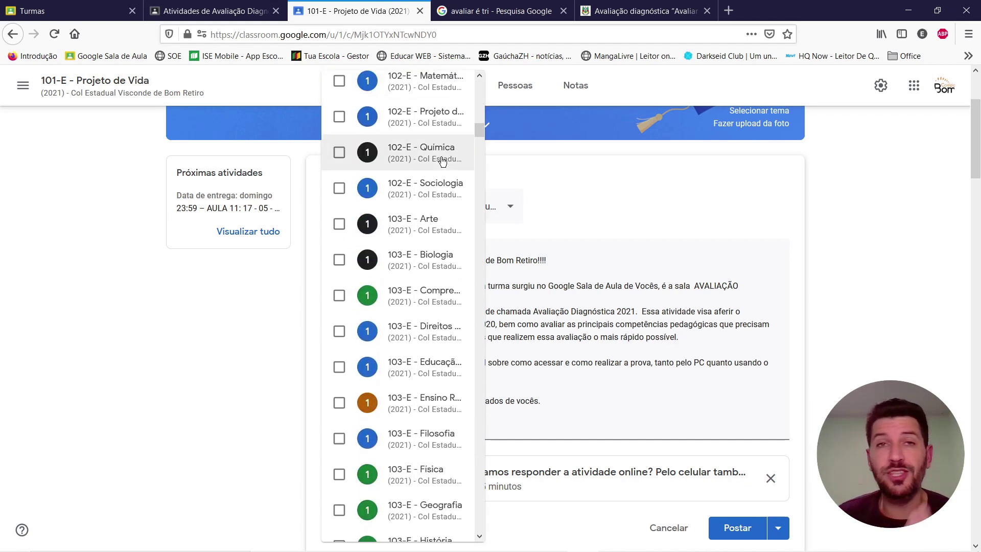
scroll(442, 161, "up", 3)
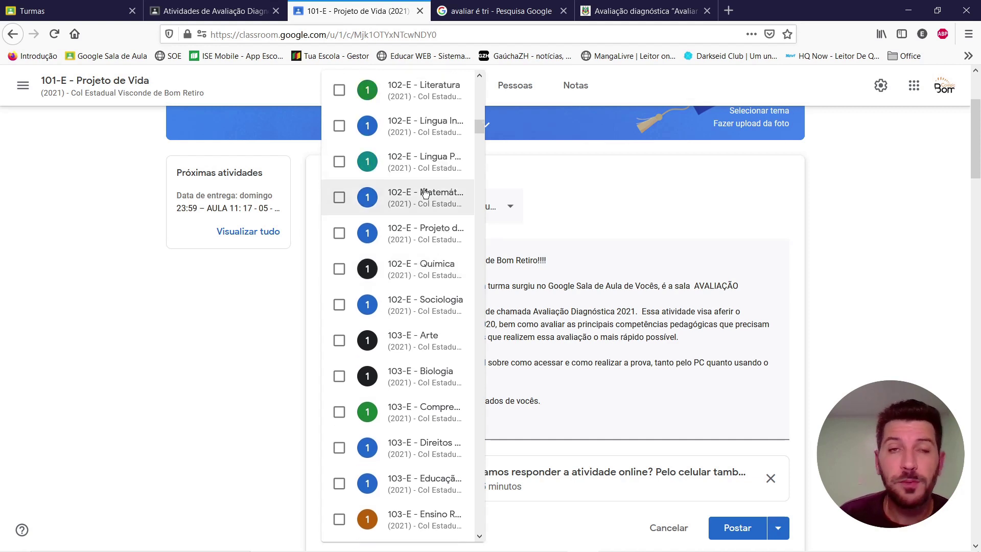
left_click(339, 197)
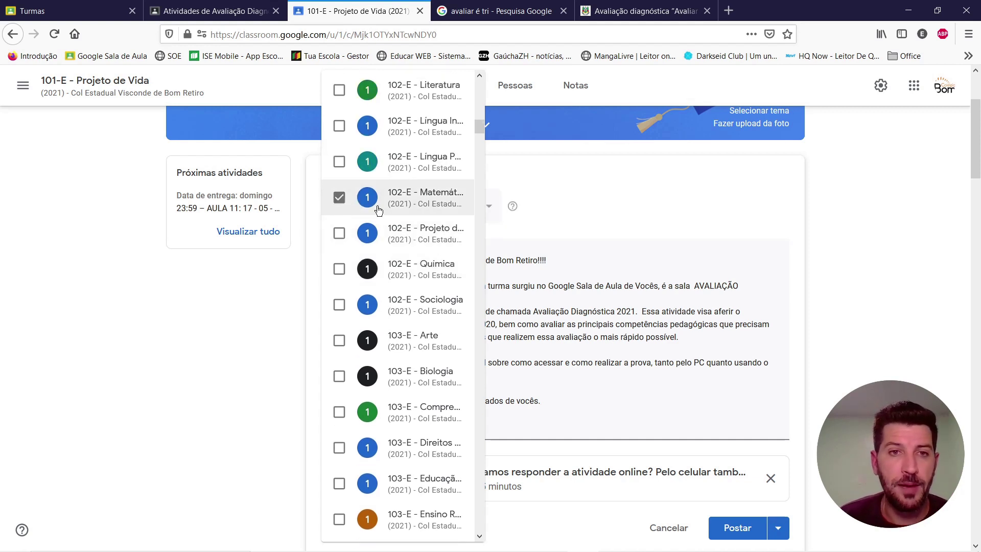
Add three more classes from further down the class list to the announcement's recipients
scroll(342, 204, "down", 15)
scroll(342, 292, "up", 1)
scroll(342, 291, "down", 4)
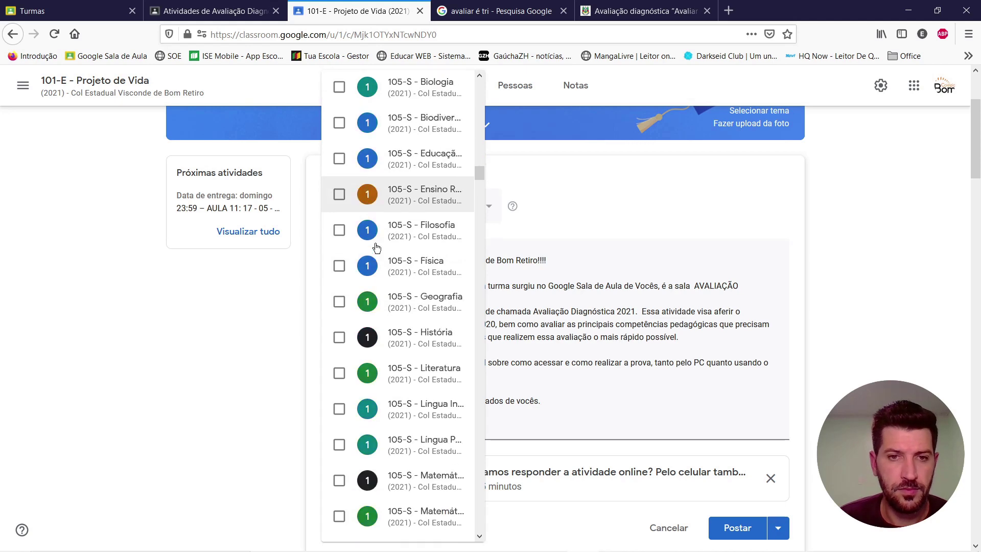
scroll(342, 287, "down", 8)
left_click(339, 313)
scroll(356, 285, "down", 6)
scroll(353, 266, "down", 10)
left_click(340, 493)
scroll(351, 324, "down", 15)
scroll(350, 324, "down", 5)
left_click(339, 317)
scroll(353, 286, "down", 6)
scroll(353, 285, "down", 20)
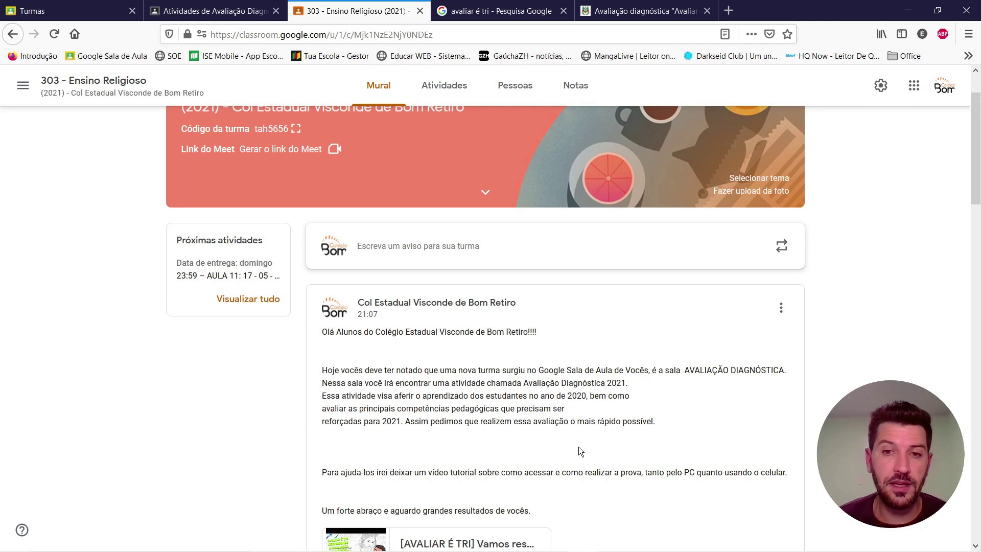
scroll(579, 448, "down", 3)
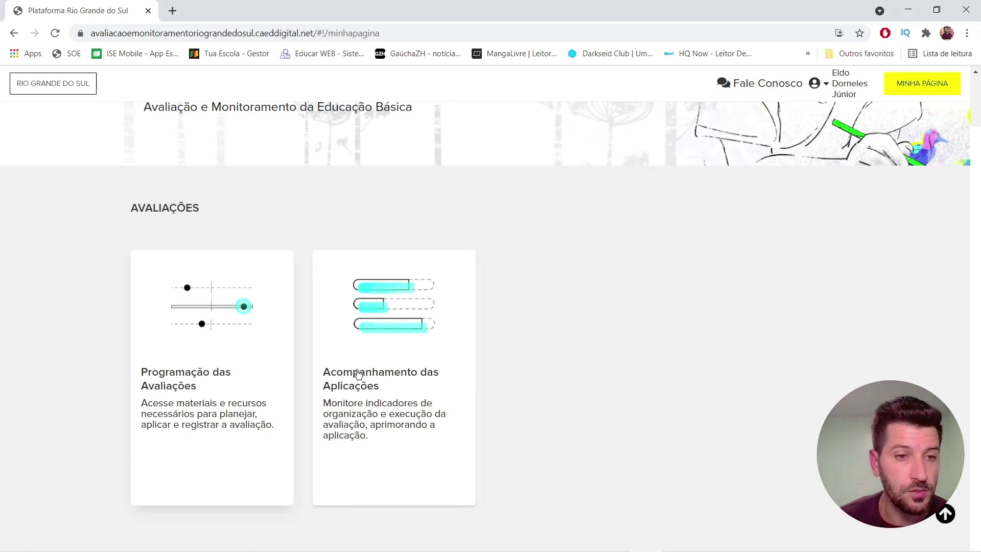
In the Plataforma Rio Grande do Sul, start a new Confirmação da aplicação record under Lançamentos e correção in Programação das Avaliações
left_click(187, 335)
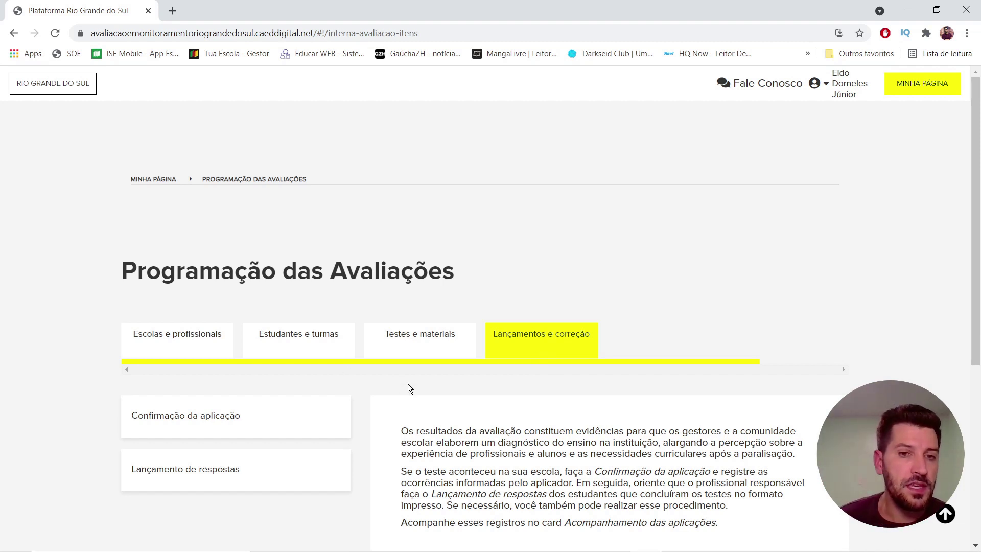
scroll(408, 387, "down", 2)
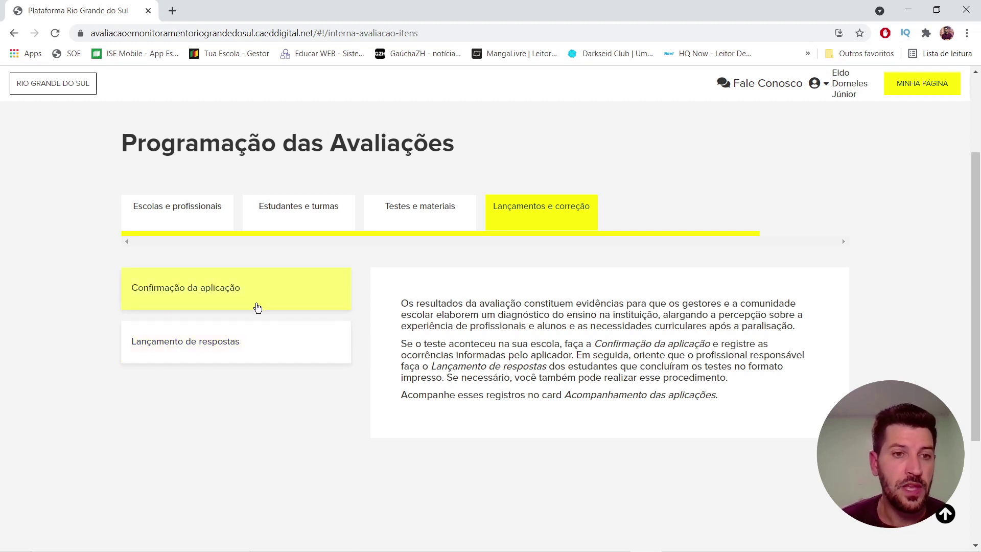
left_click(251, 303)
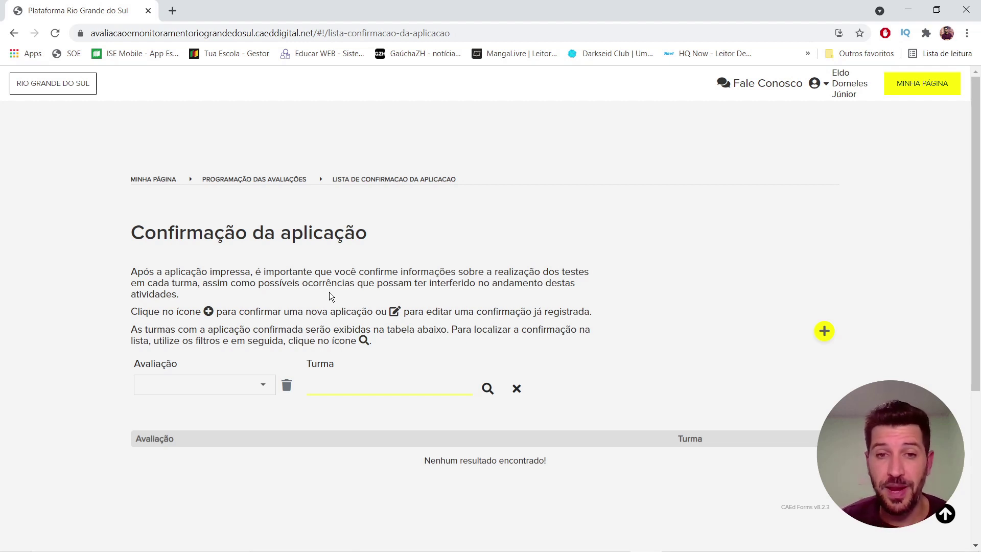
left_click(823, 333)
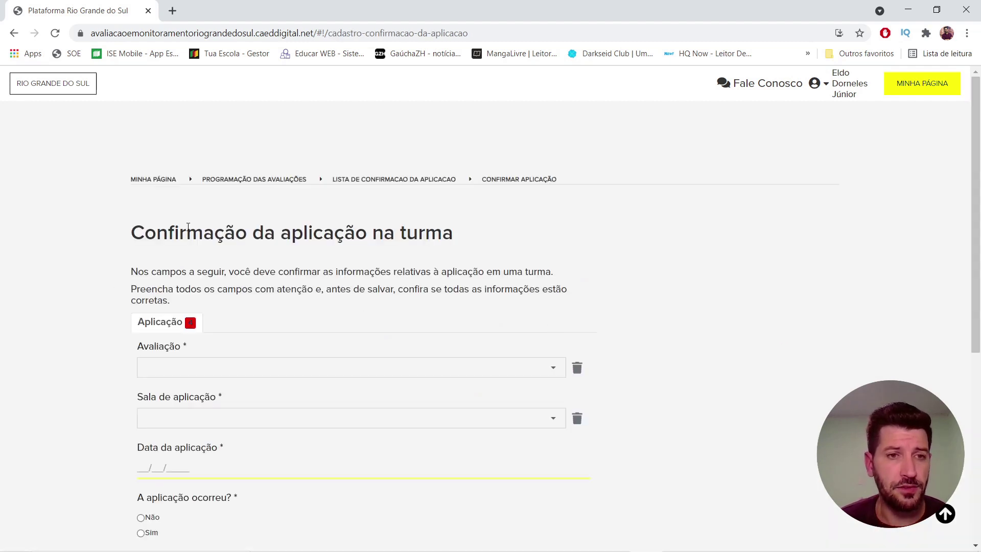
Select the assessment AVALIAÇÃO DIAGNÓSTICA RS 2021 - RETORNO ÀS AULAS - 2EF-3EM (IMPRESSA) and application room 101-E
scroll(504, 241, "down", 3)
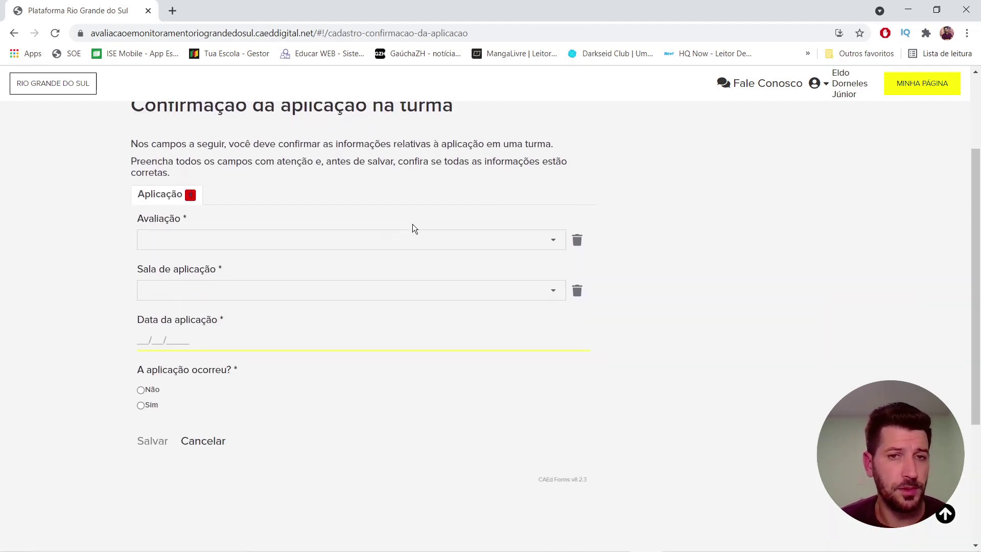
left_click(446, 239)
left_click(301, 259)
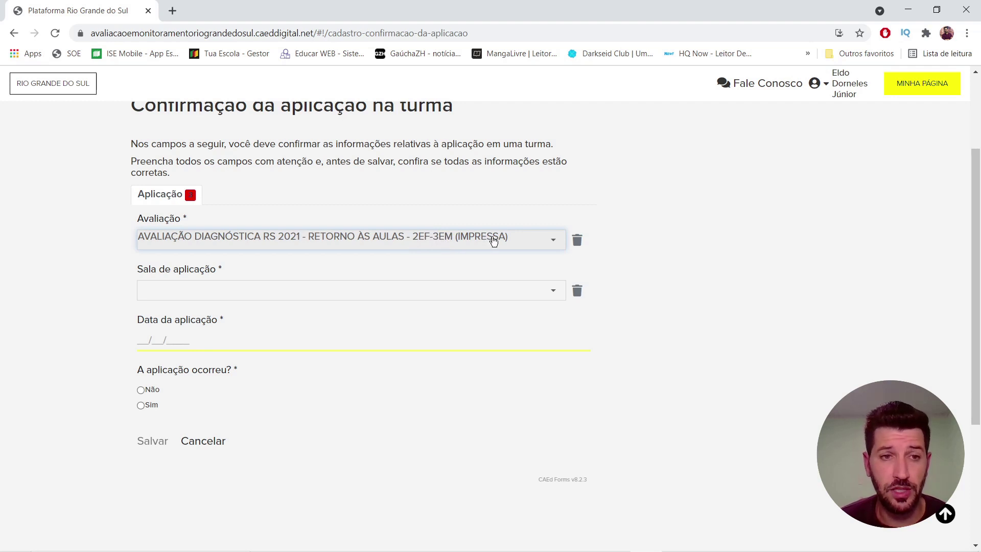
left_click(206, 290)
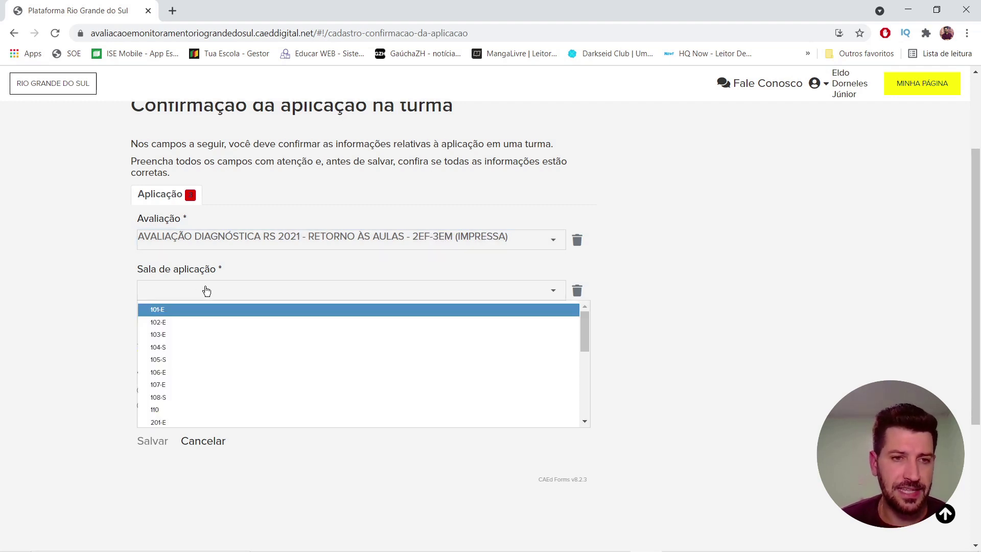
scroll(230, 322, "down", 8)
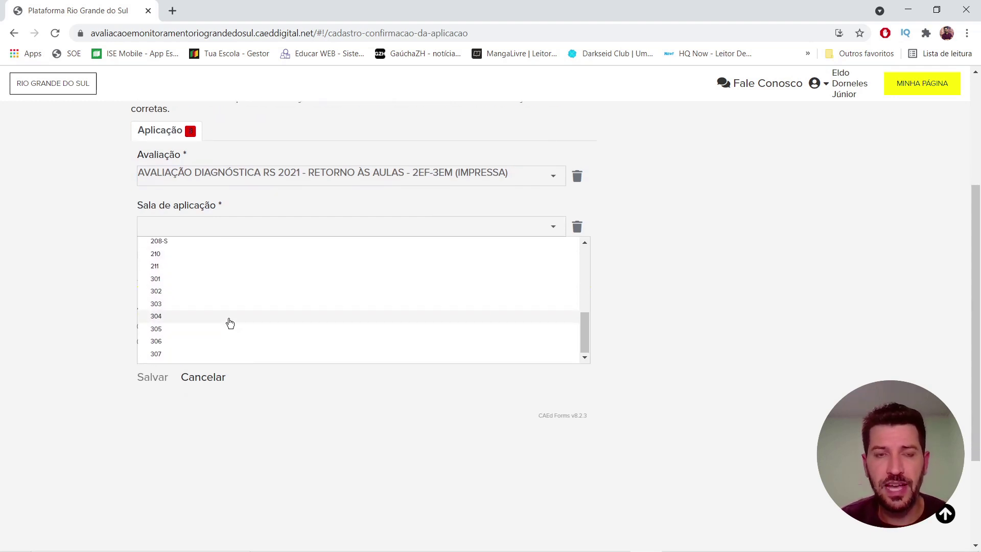
scroll(230, 322, "up", 10)
left_click(180, 244)
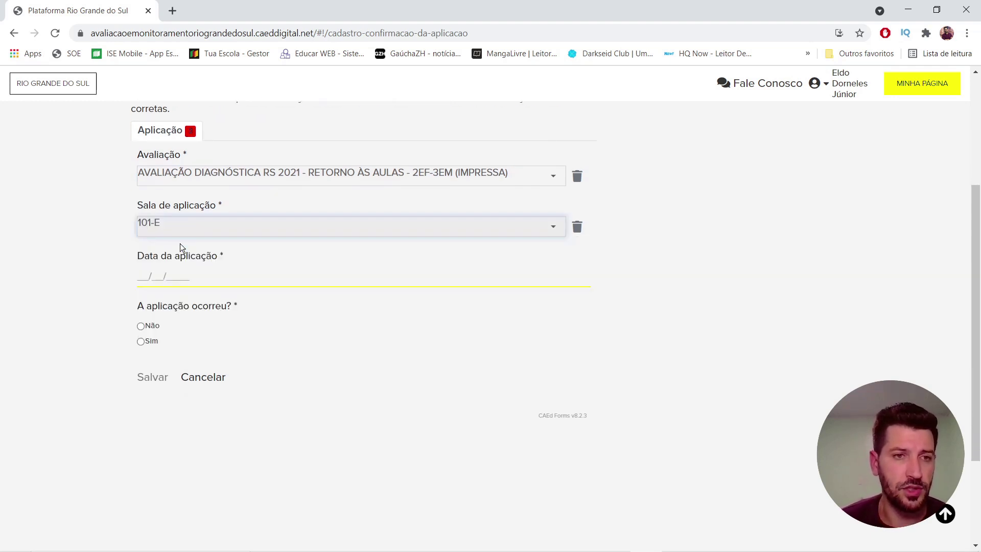
Set the application date of the confirmation to 25/05/2021
left_click(176, 287)
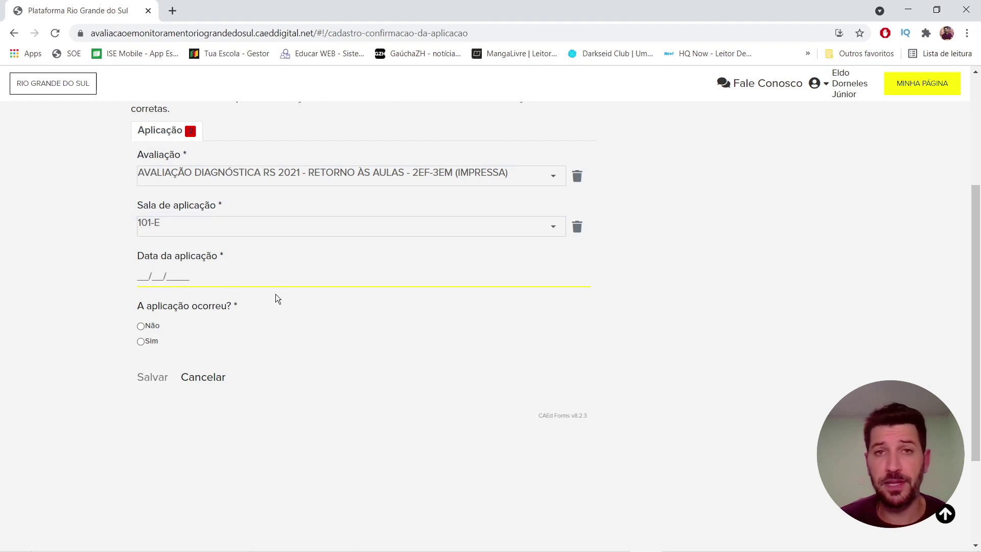
type("25/")
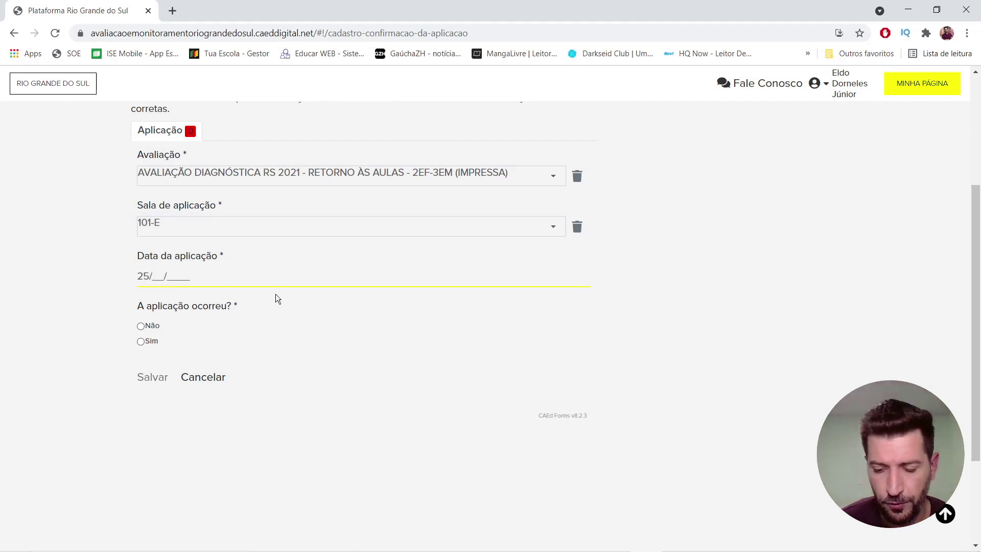
type("05/2021")
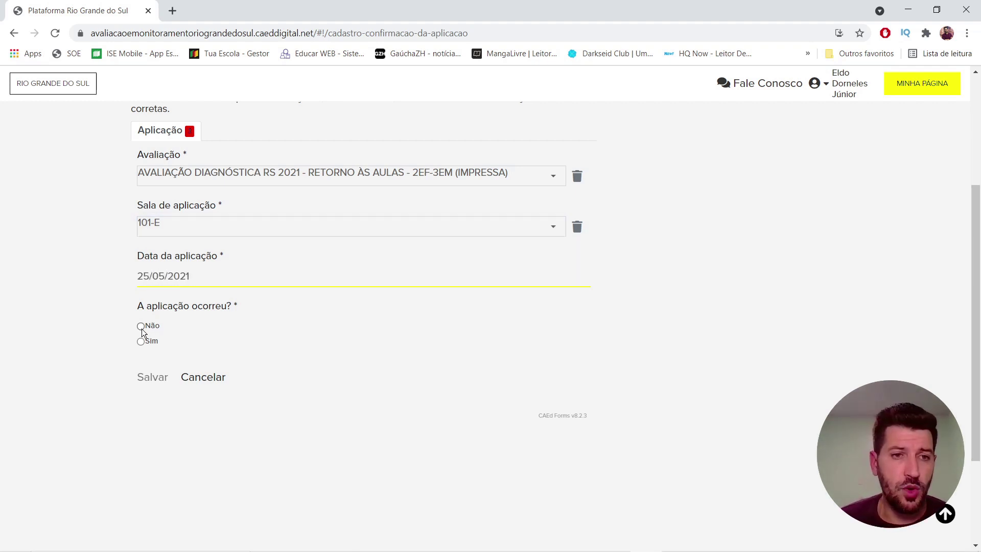
Mark the application as having occurred (Sim), with start time 10:00 and end time 14:00
left_click(139, 342)
left_click(141, 326)
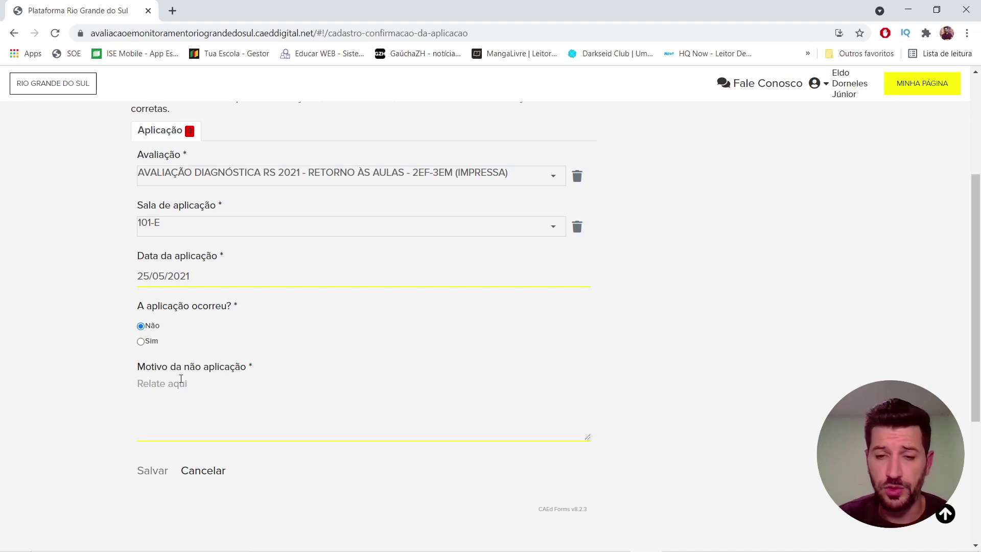
left_click(141, 341)
left_click(143, 387)
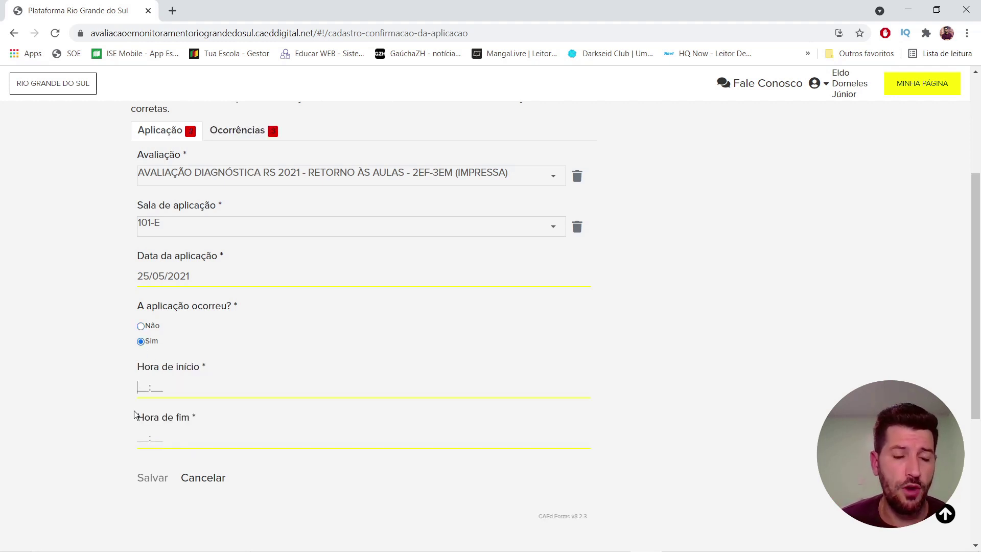
left_click(138, 434)
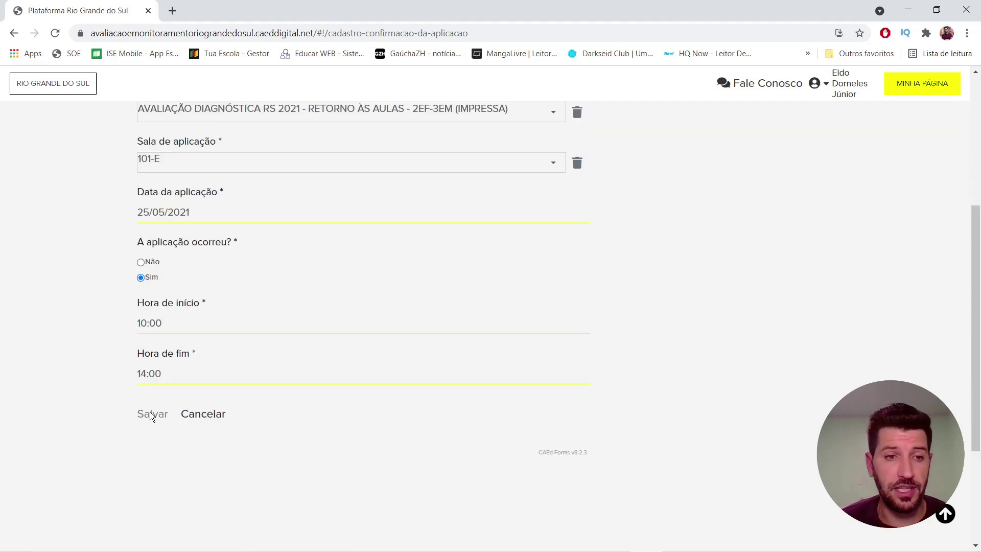
Fill in the Ocorrências section with 25 students present, 0 students beyond the expected number, and Sem ocorrências
scroll(363, 306, "up", 5)
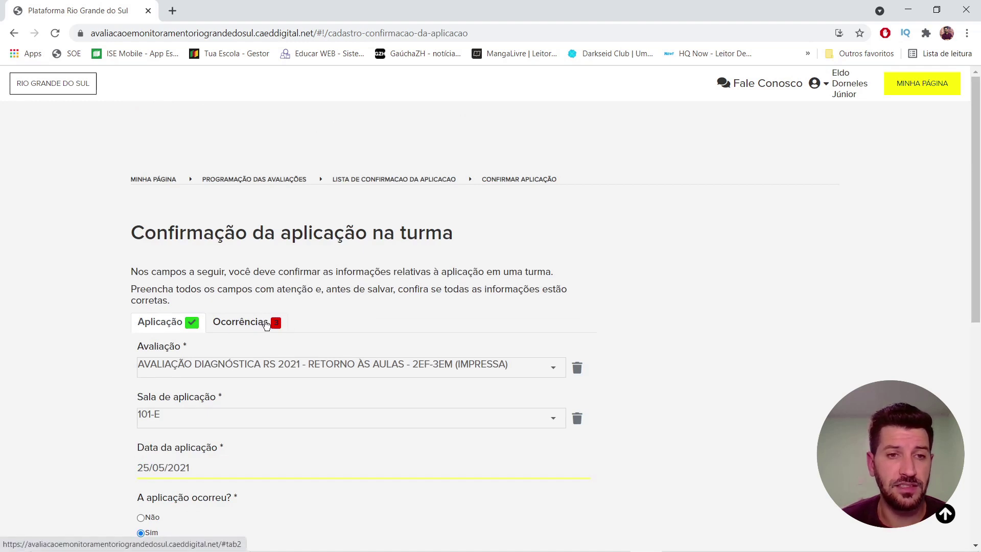
left_click(263, 326)
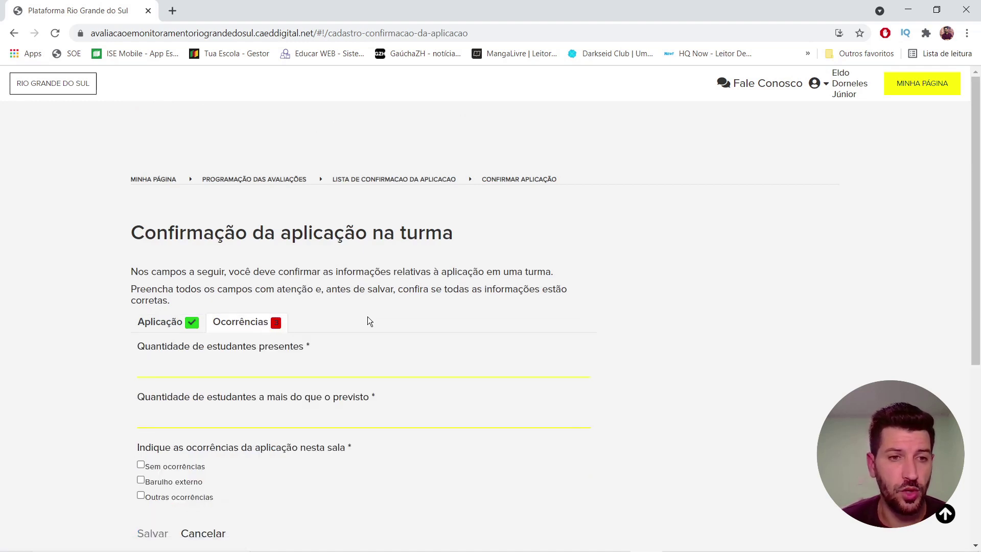
scroll(370, 321, "down", 3)
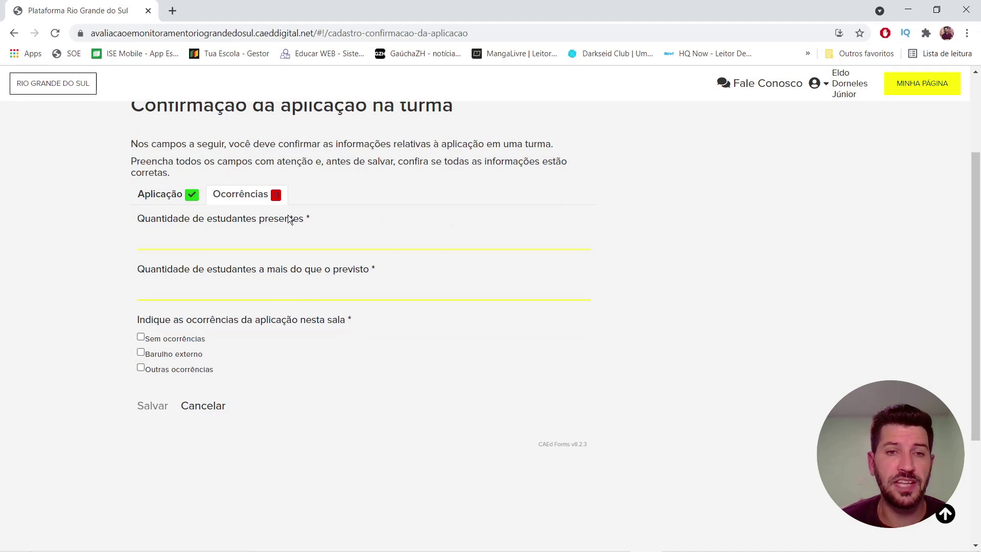
left_click(236, 239)
left_click(85, 251)
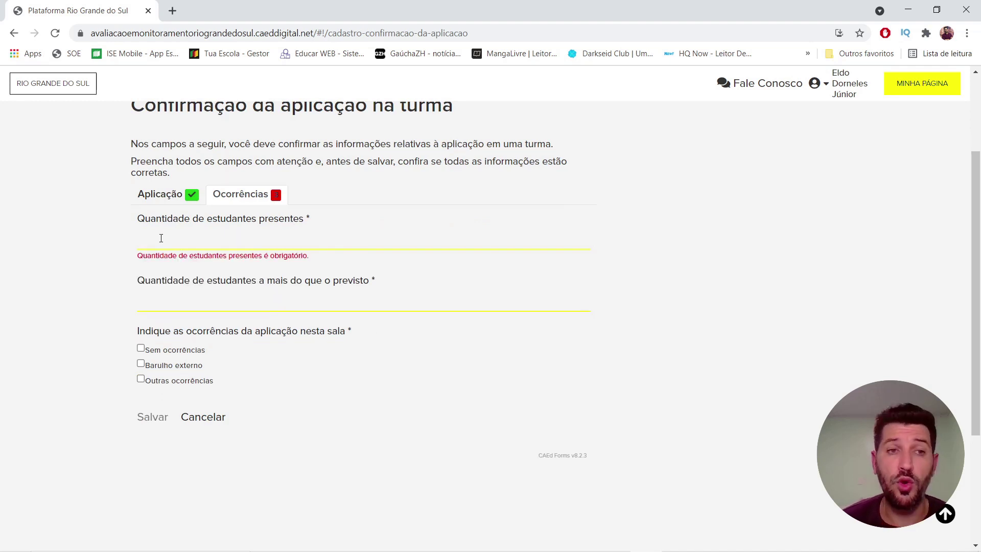
type("25")
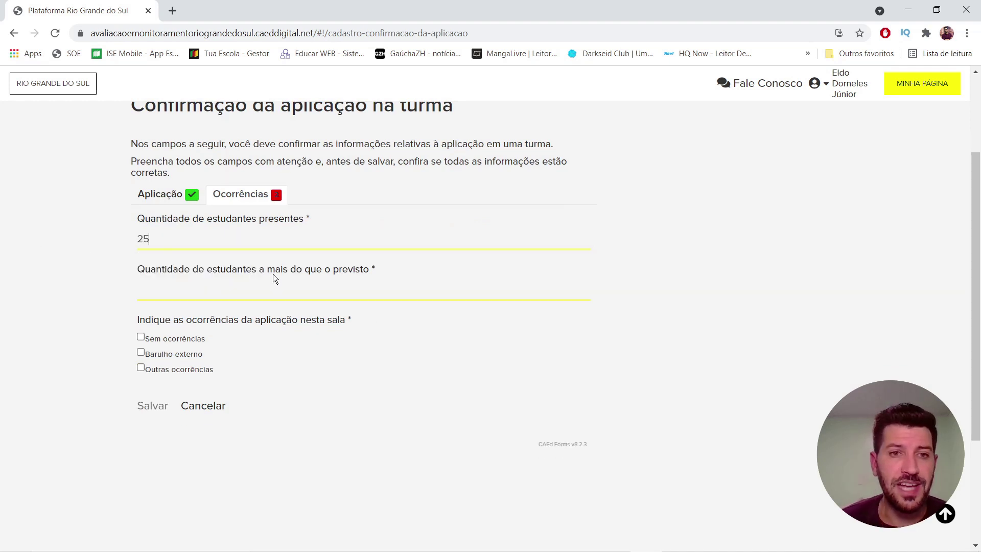
left_click(315, 299)
type("0")
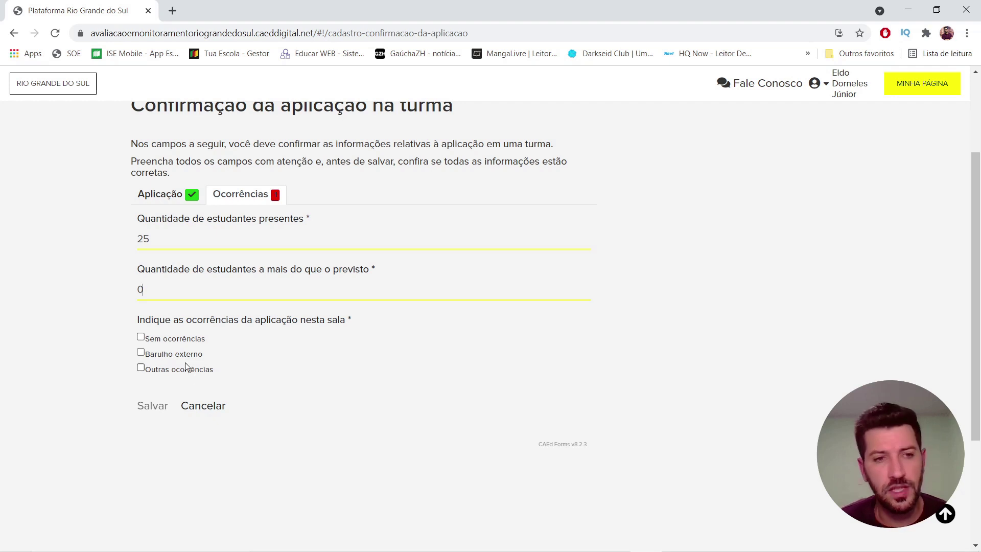
left_click(141, 337)
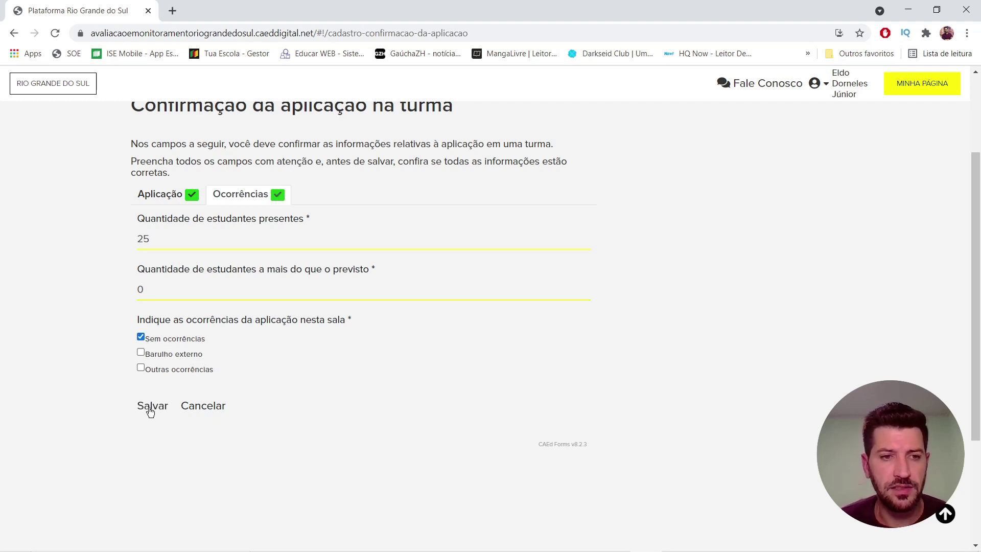
Save the application confirmation for class 101-E with only Sem ocorrências marked, and check its entry in the confirmation list
left_click(141, 368)
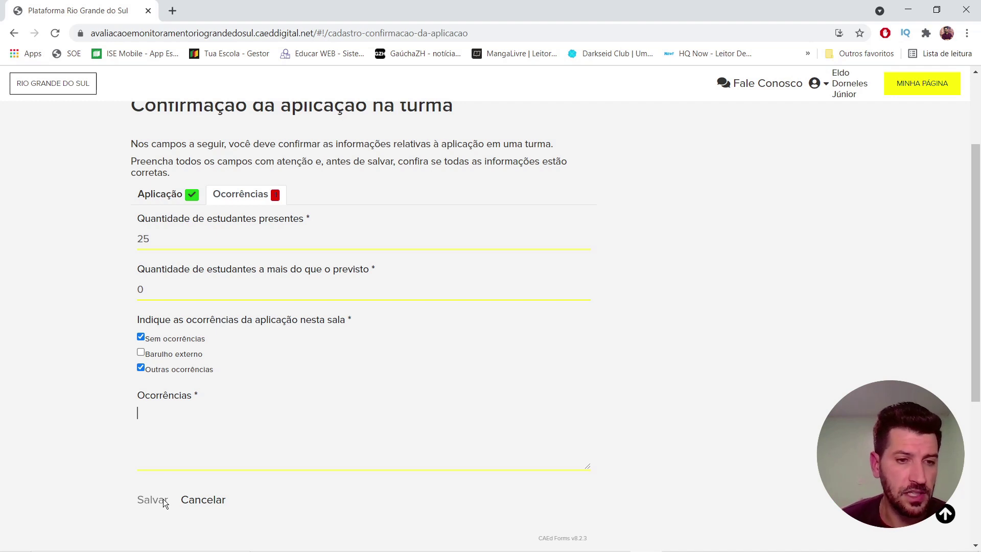
left_click(142, 368)
left_click(153, 405)
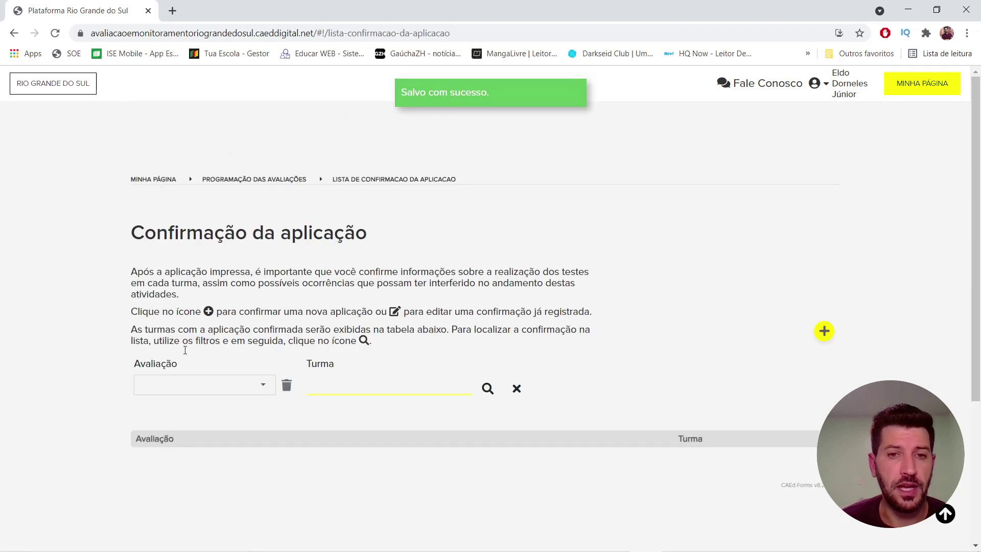
scroll(416, 477, "down", 1)
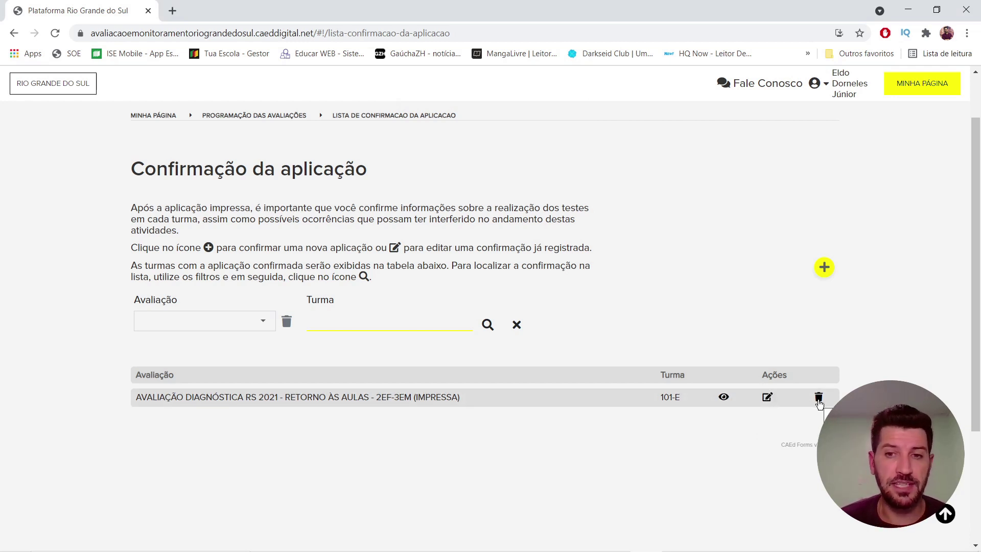
scroll(545, 366, "up", 1)
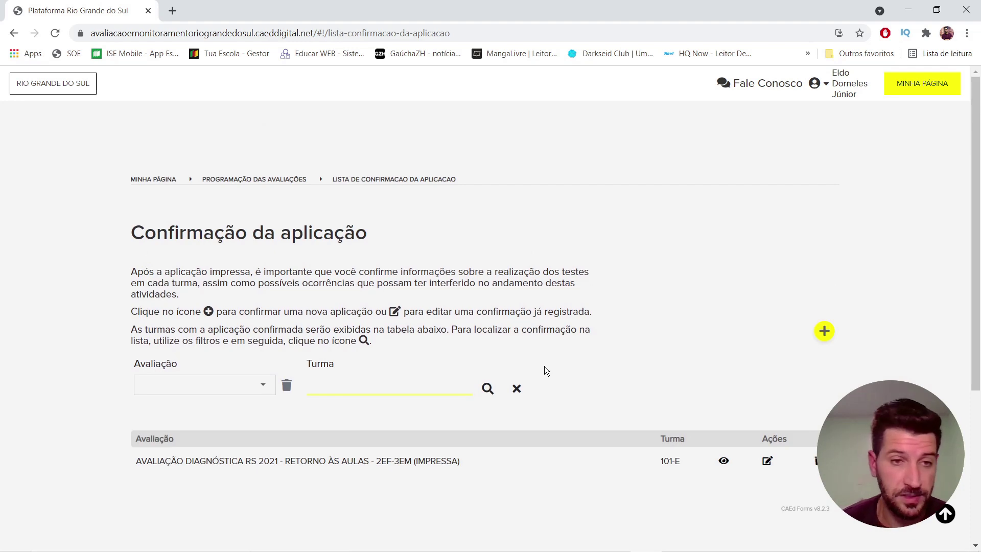
Open the Lançamento de respostas page and examine its instructions, search filters and student list
key("alt+Left")
left_click(223, 404)
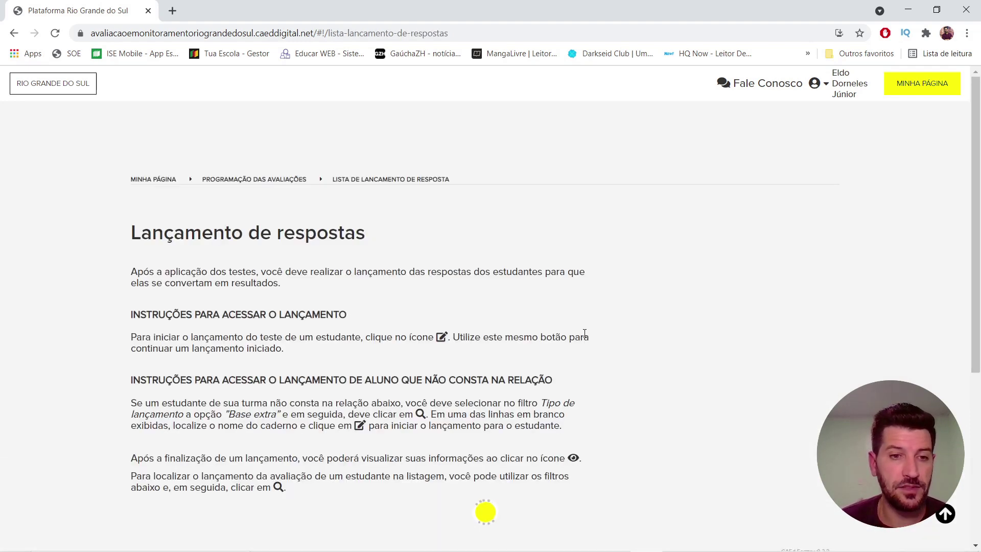
scroll(585, 333, "down", 3)
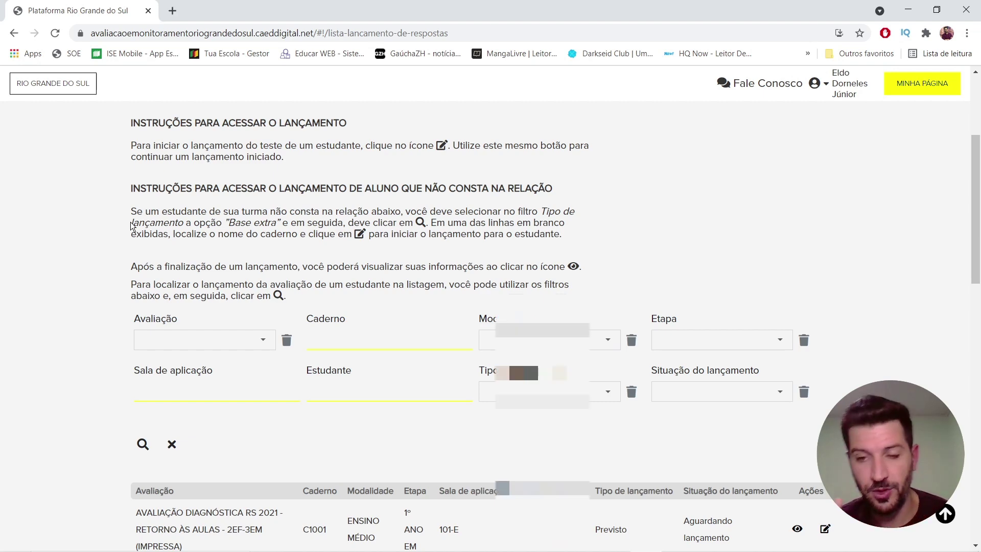
scroll(253, 274, "down", 3)
scroll(585, 347, "up", 2)
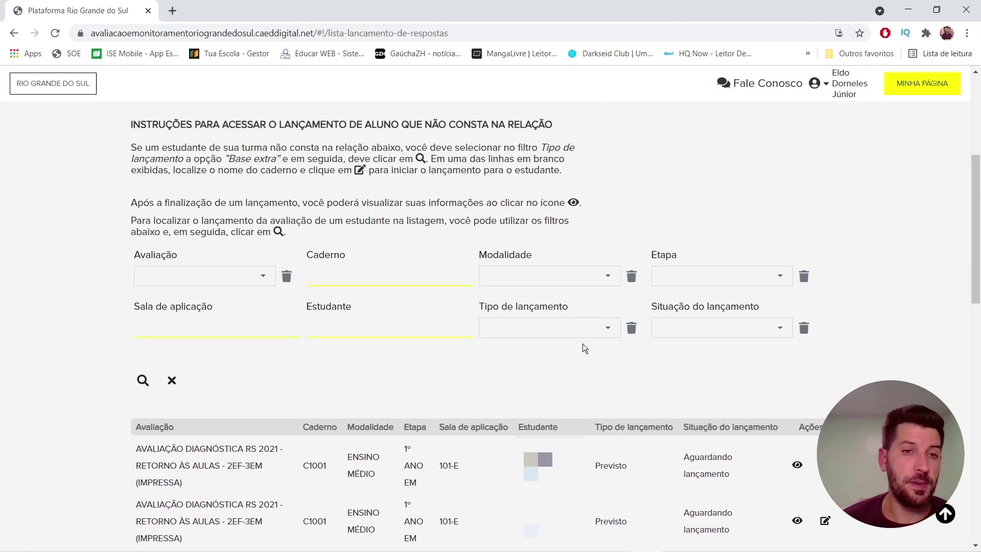
scroll(583, 344, "down", 2)
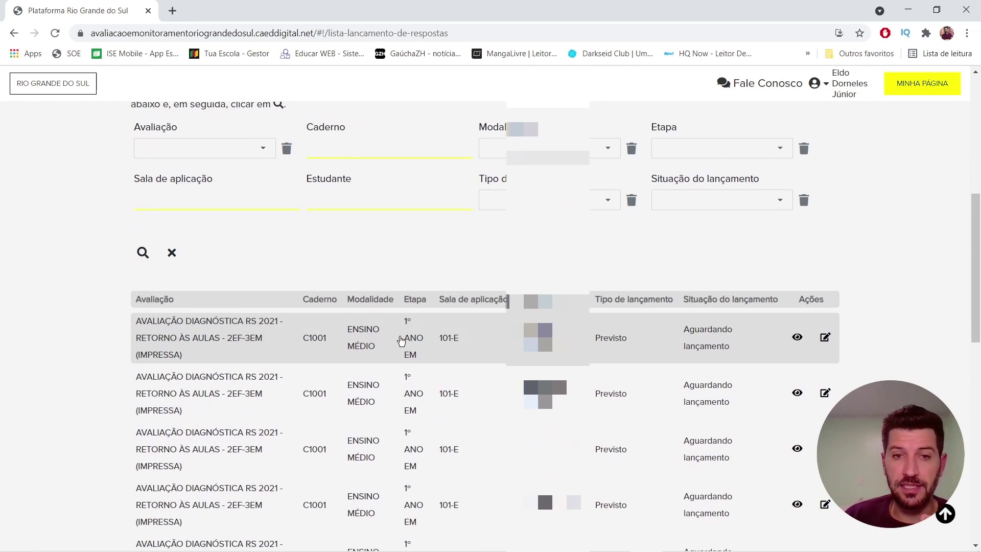
scroll(393, 340, "down", 5)
scroll(491, 327, "down", 3)
scroll(491, 327, "up", 8)
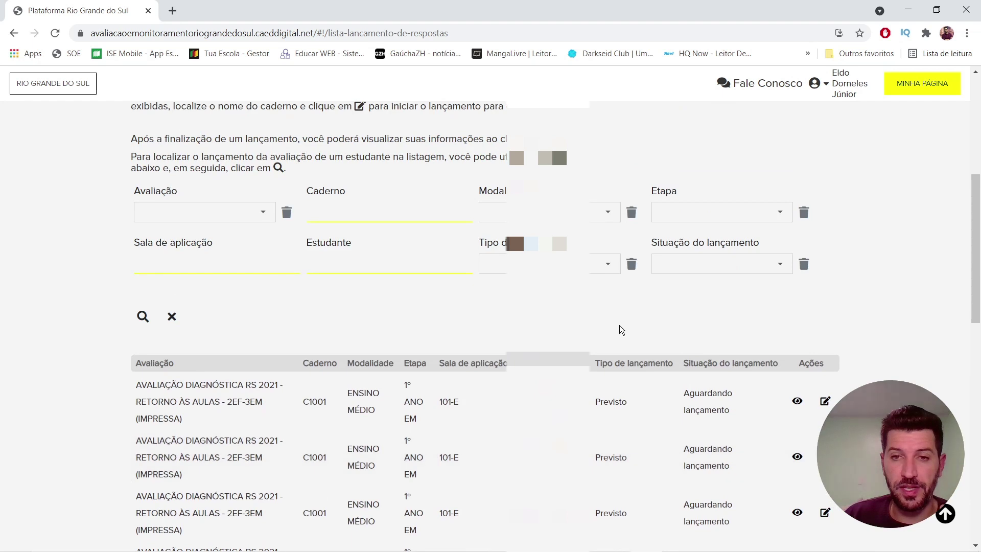
scroll(620, 344, "down", 2)
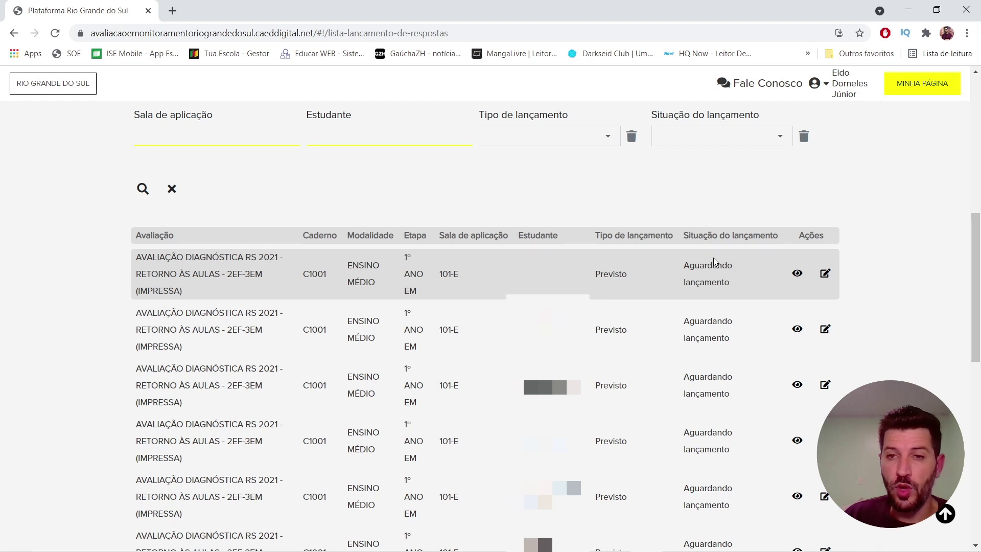
Open the answer entry of the first listed student in room 101-E and mark the test as taken (Sim) at Escola
left_click(826, 275)
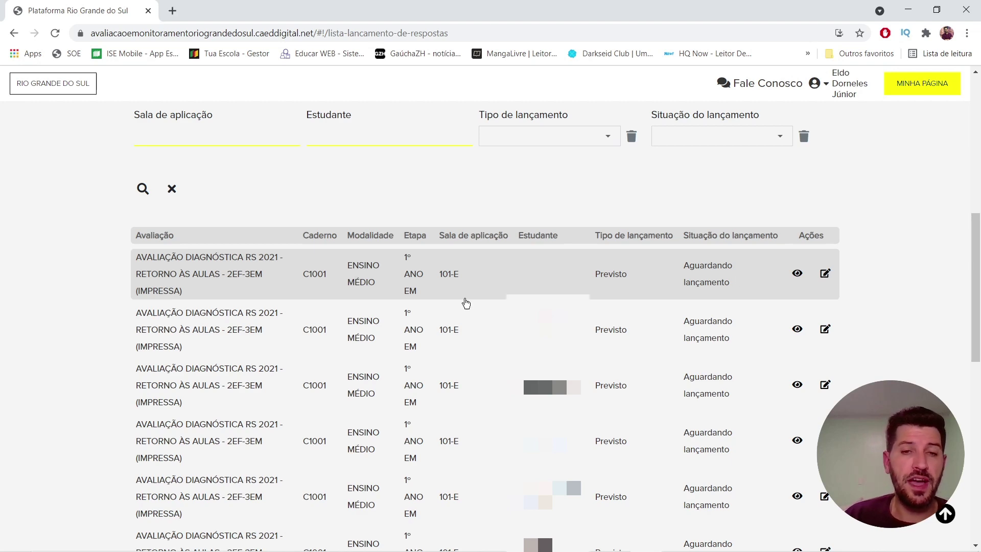
scroll(330, 296, "down", 6)
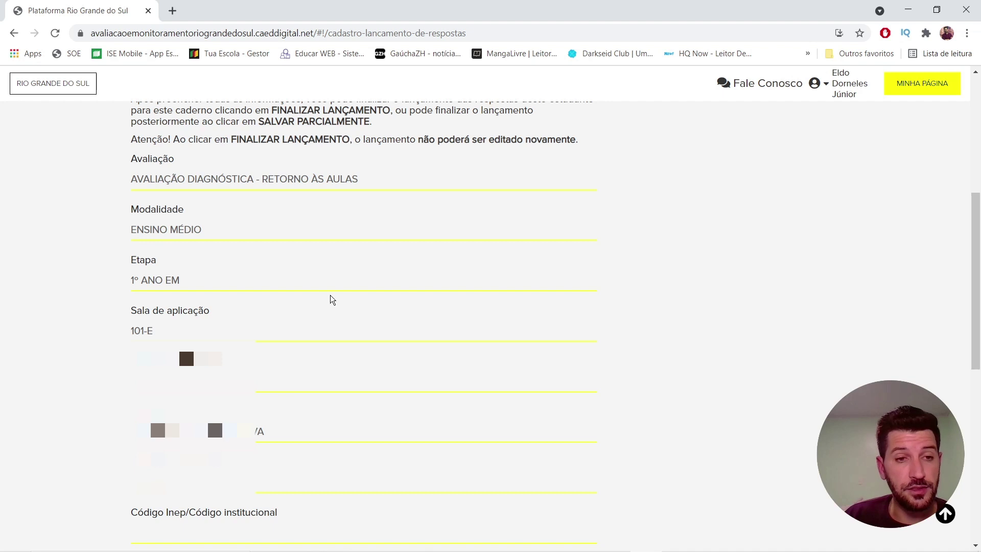
scroll(330, 300, "down", 1)
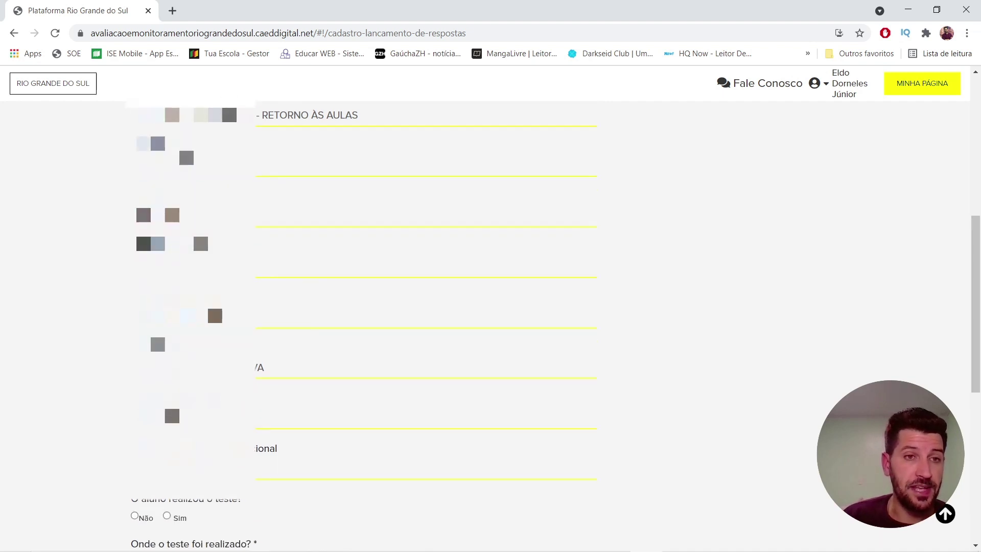
scroll(216, 298, "down", 5)
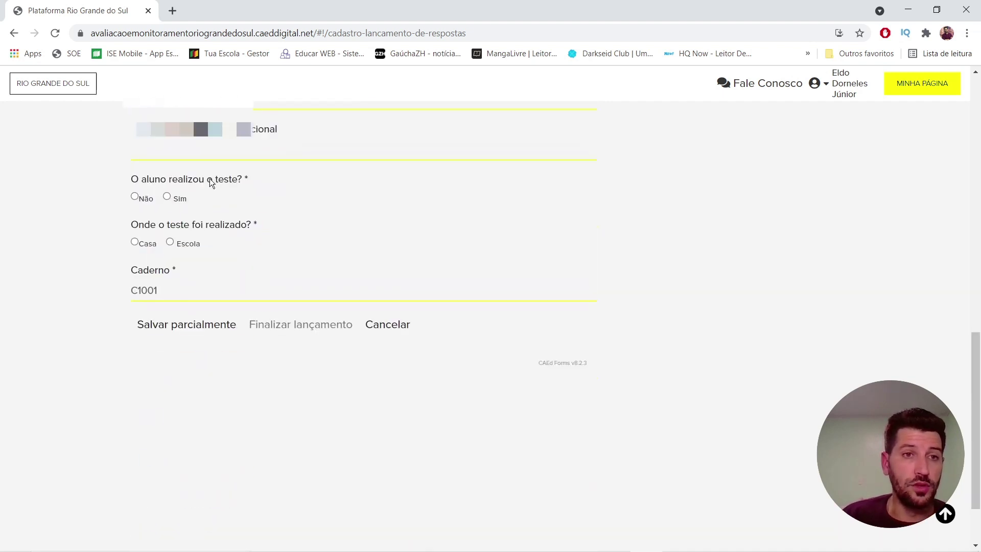
left_click(167, 197)
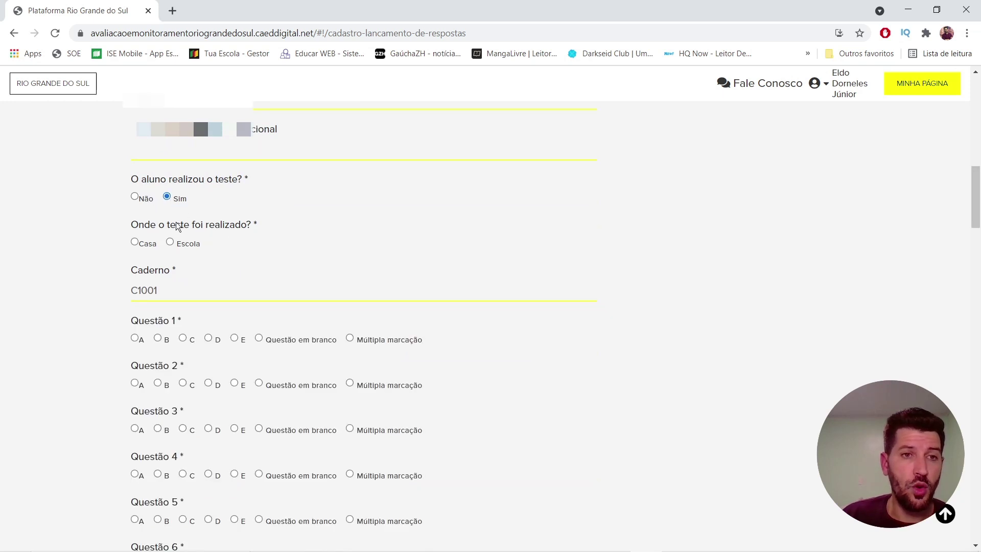
left_click(169, 243)
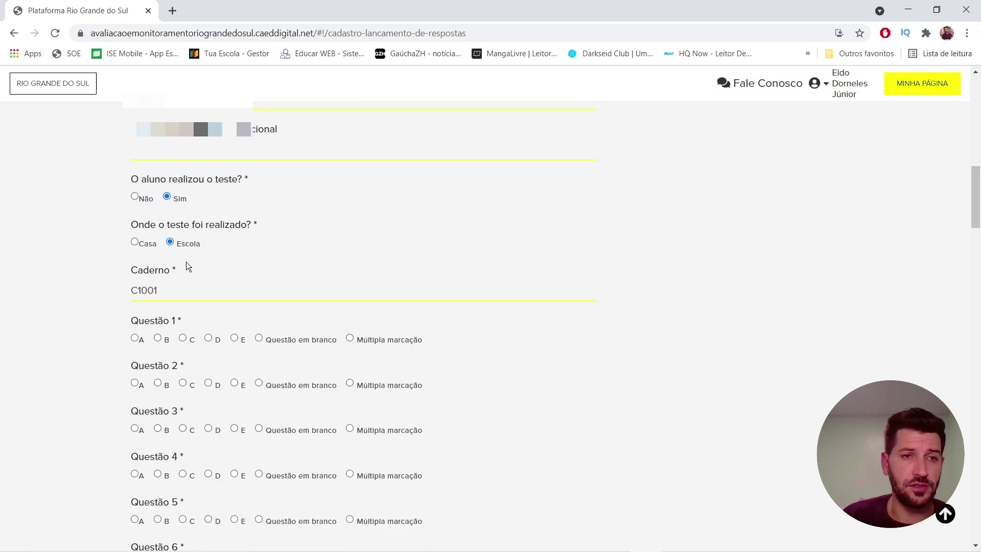
Try Questão em branco and Múltipla marcação for question 1, then mark D for question 1, C for question 2 and E for question 3
scroll(262, 284, "down", 3)
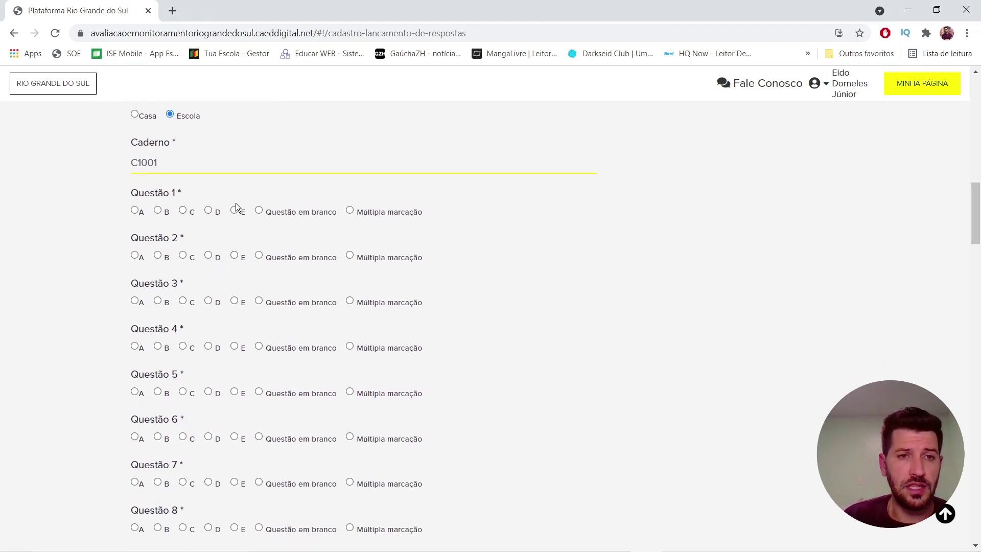
left_click(259, 210)
left_click(350, 211)
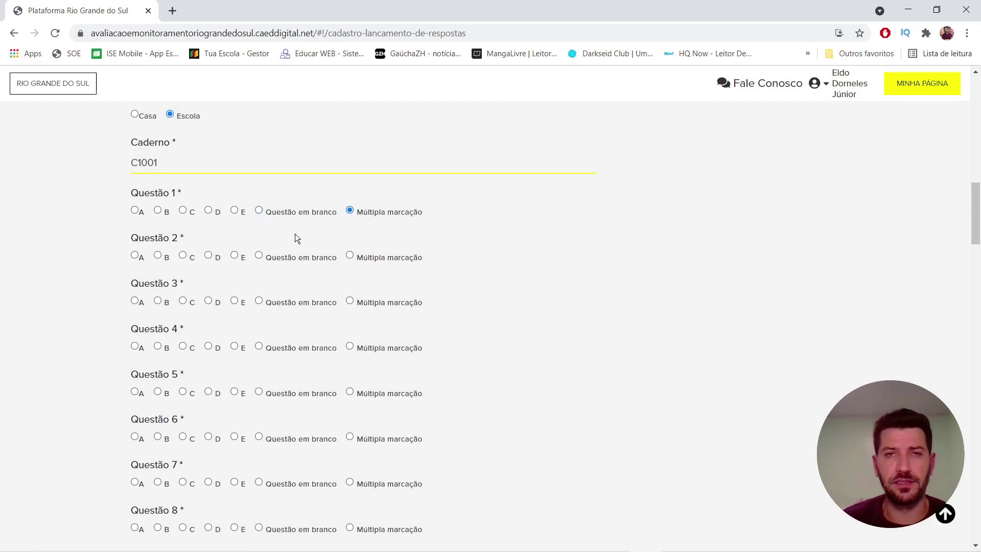
left_click(208, 211)
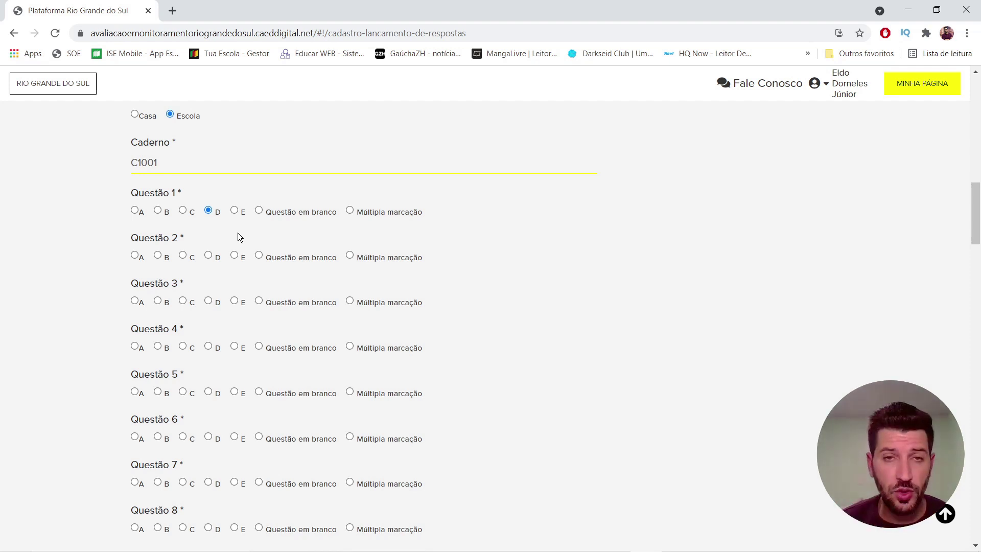
left_click(182, 255)
left_click(235, 301)
Mark question 51 as Questão em branco and cancel the student's answer entry without saving
scroll(302, 278, "up", 6)
scroll(302, 277, "down", 20)
scroll(298, 283, "down", 20)
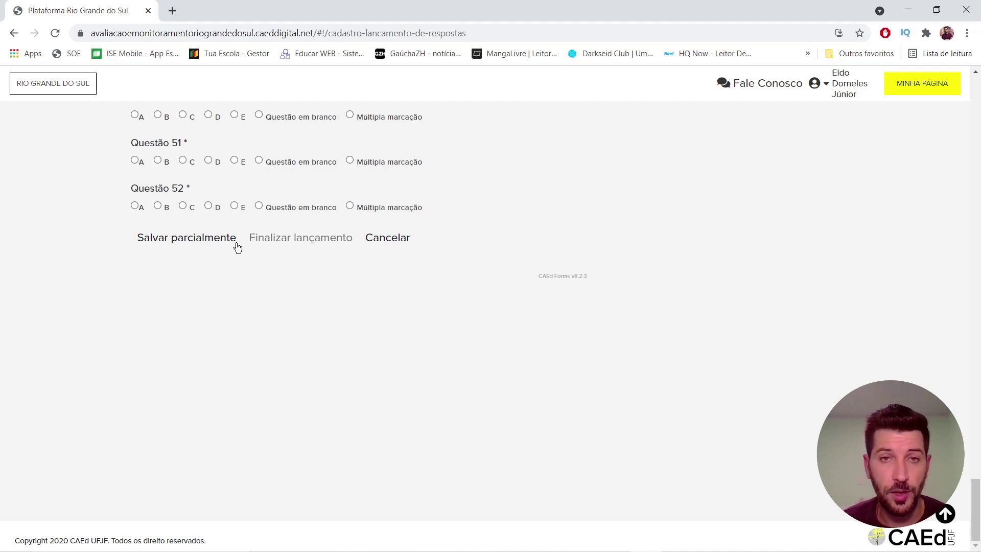
left_click(259, 161)
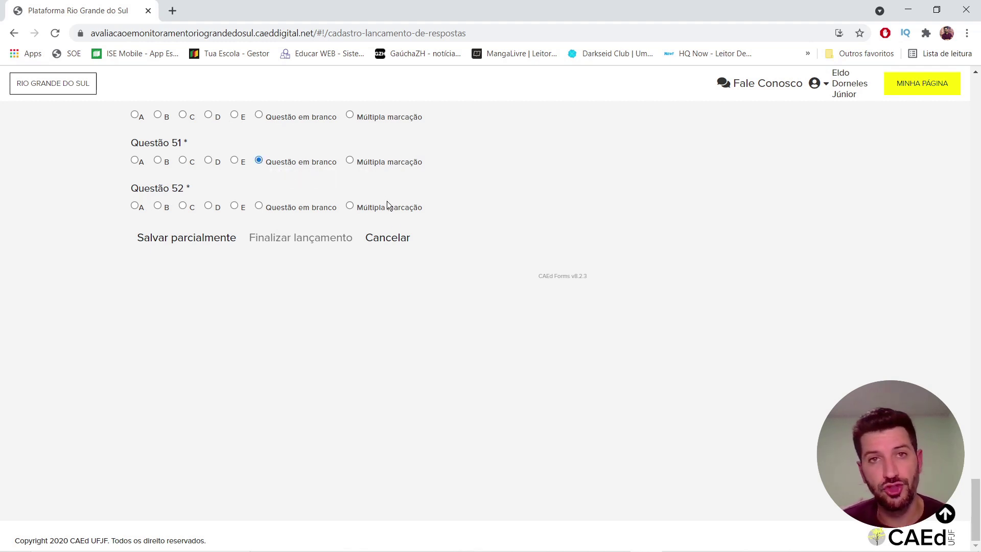
left_click(400, 237)
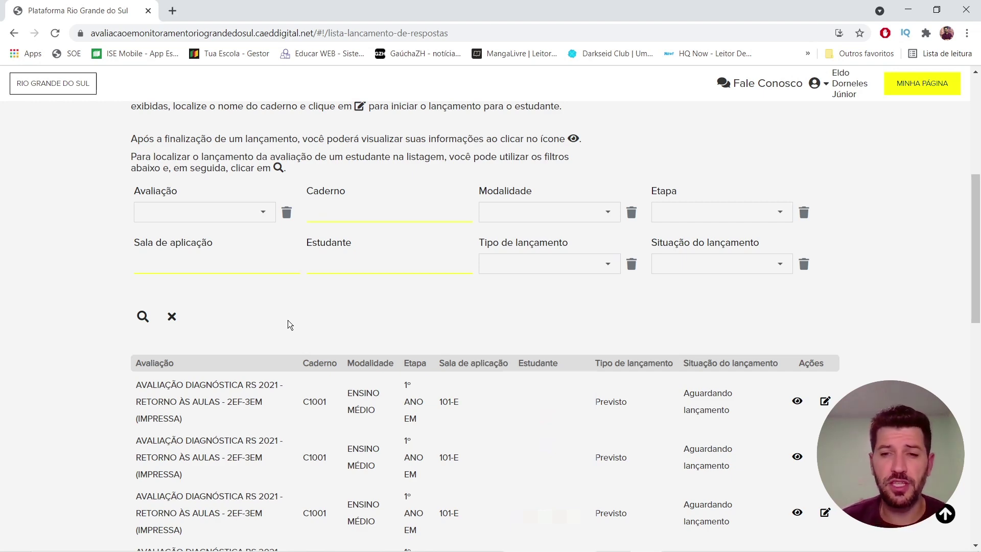
Filter the answer-entry list by AVALIAÇÃO DIAGNÓSTICA RS 2021 - RETORNO ÀS AULAS - 2EF-3EM (IMPRESSA), modalidade ENSINO MÉDIO and etapa 3º ANO EM
scroll(290, 317, "down", 15)
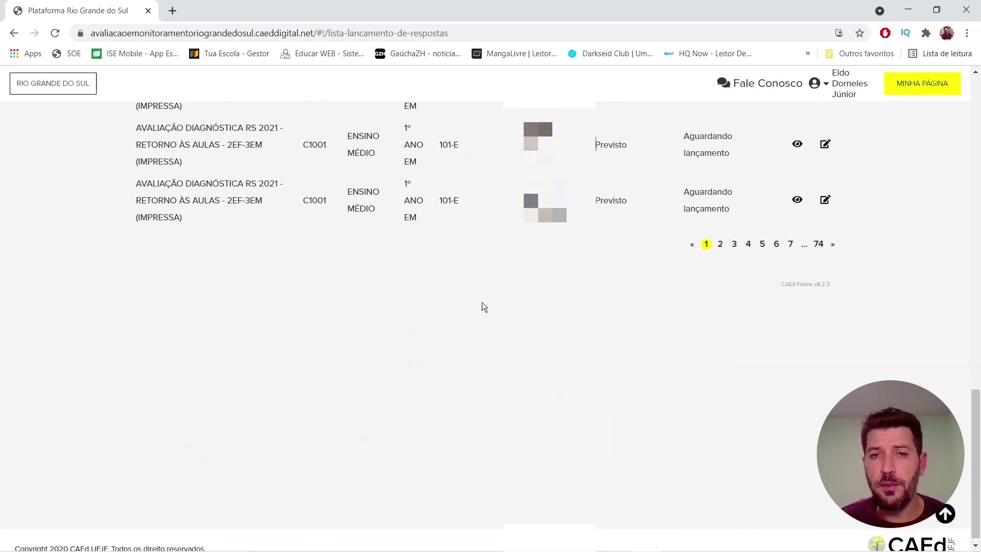
scroll(601, 302, "up", 10)
scroll(605, 295, "up", 4)
left_click(204, 276)
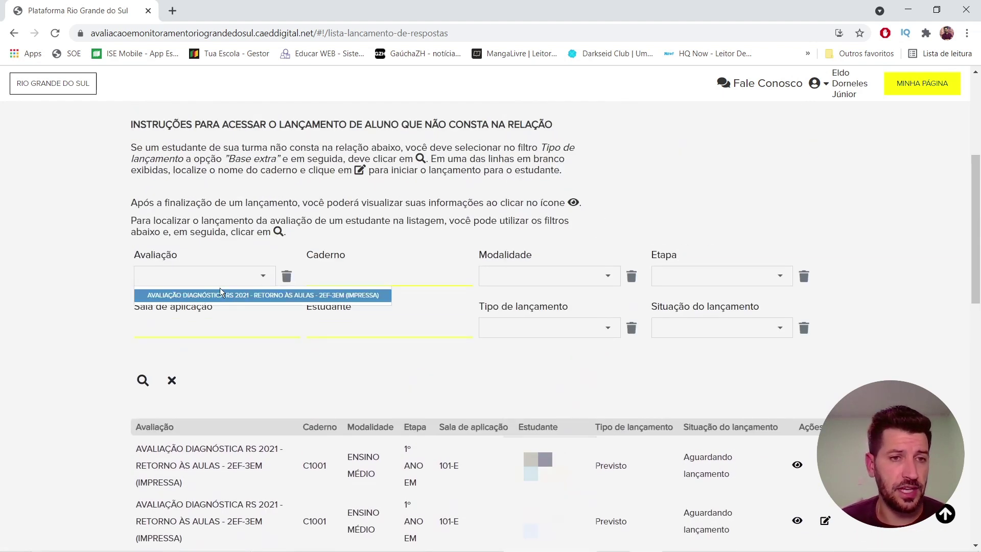
left_click(216, 296)
left_click(531, 277)
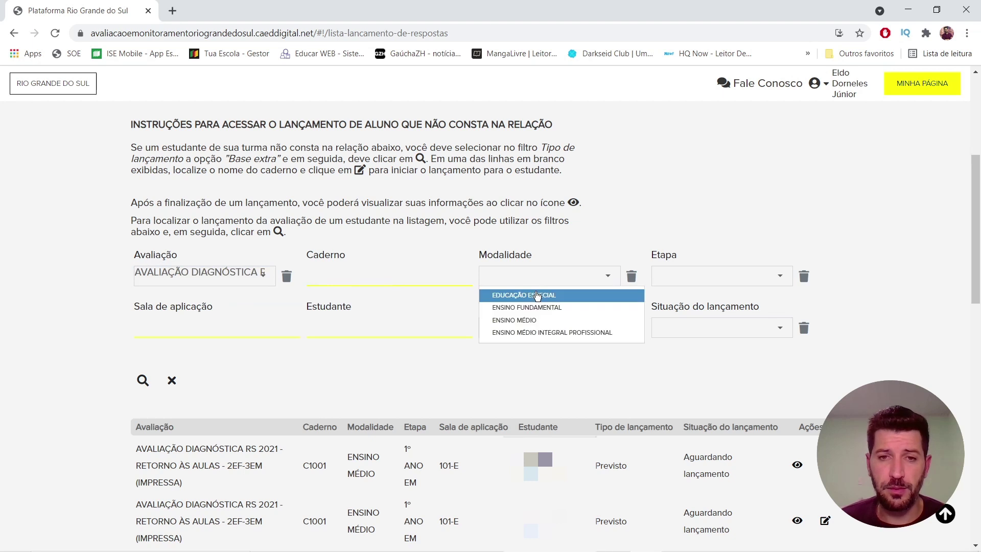
left_click(551, 322)
left_click(698, 278)
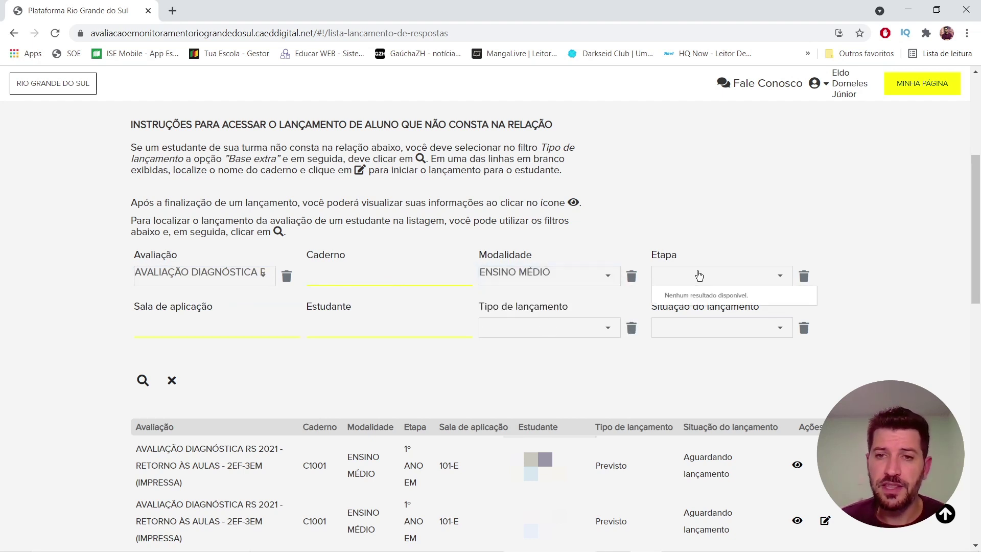
left_click(693, 321)
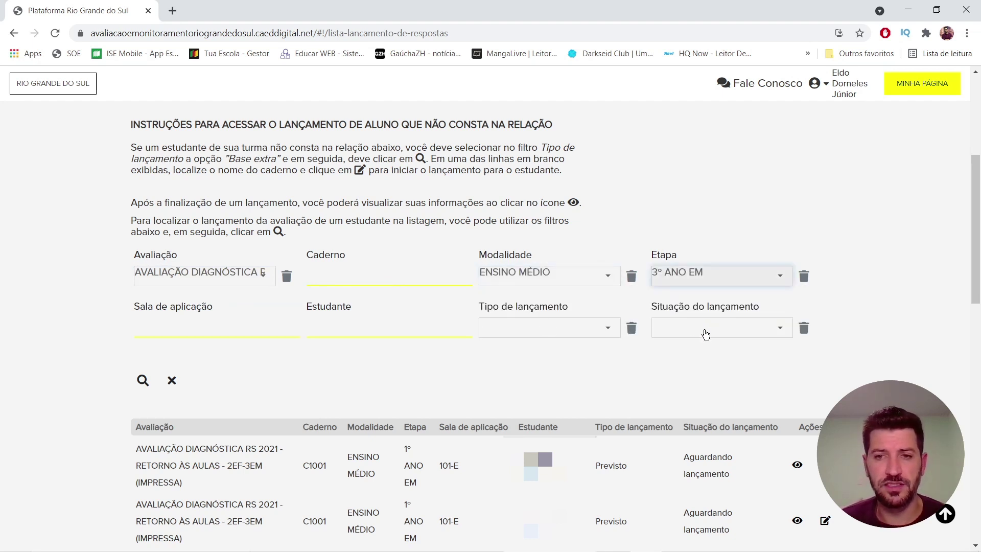
left_click(142, 380)
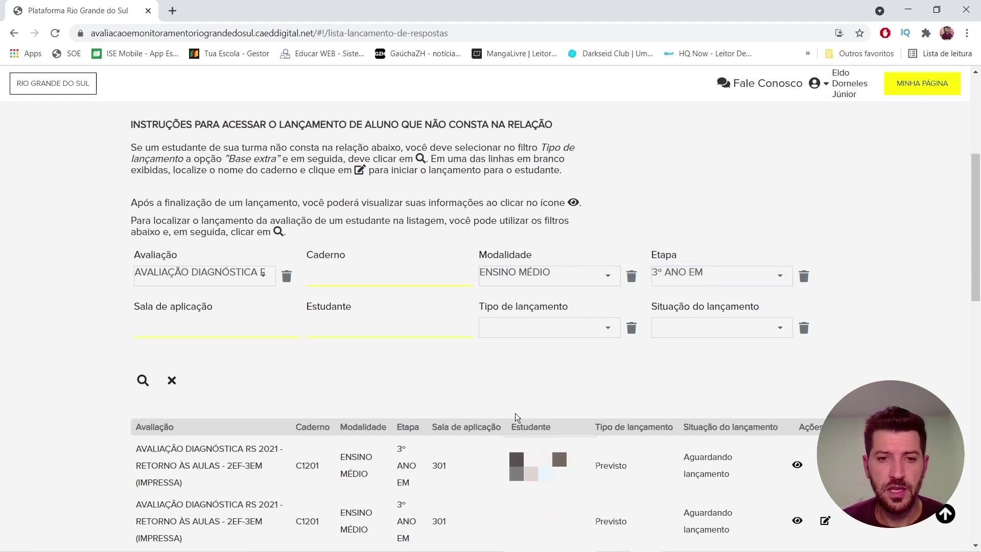
View the Tipo de lançamento filter options and set the Situação do lançamento filter to Salvo parcialmente
scroll(486, 383, "down", 3)
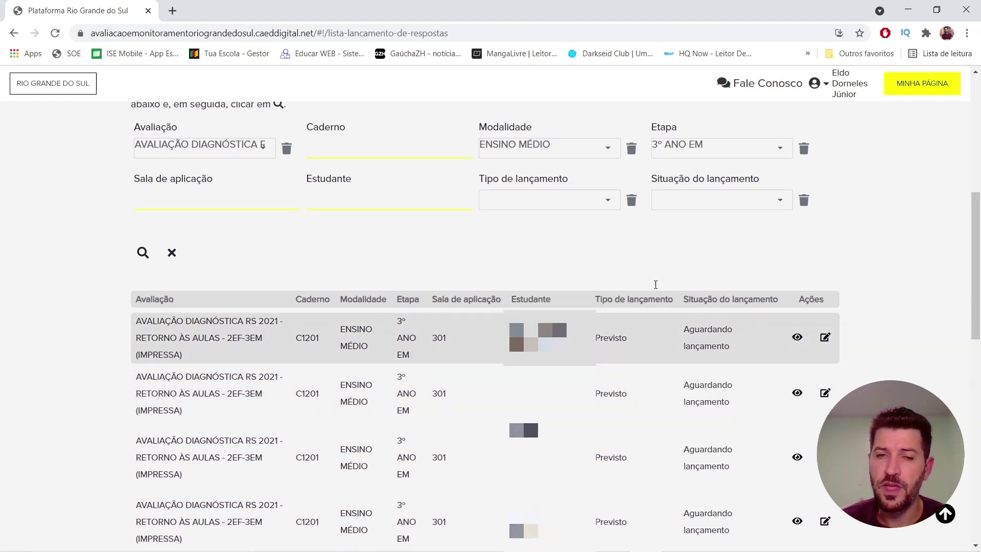
left_click(576, 205)
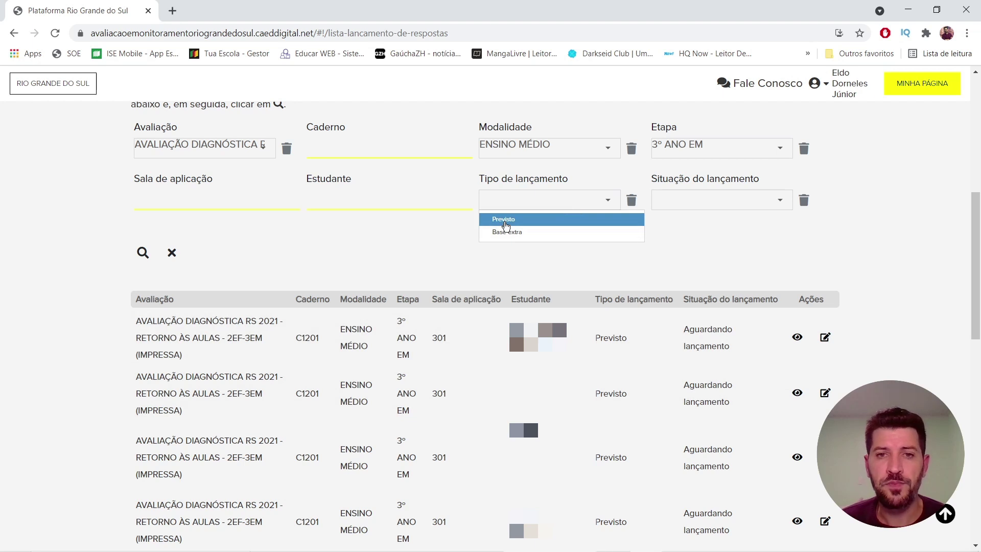
left_click(693, 201)
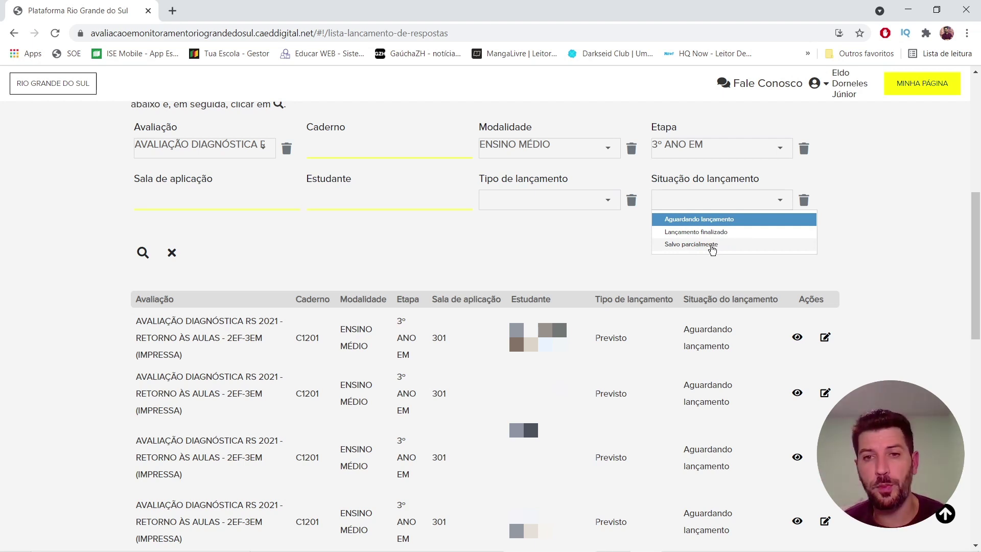
left_click(713, 246)
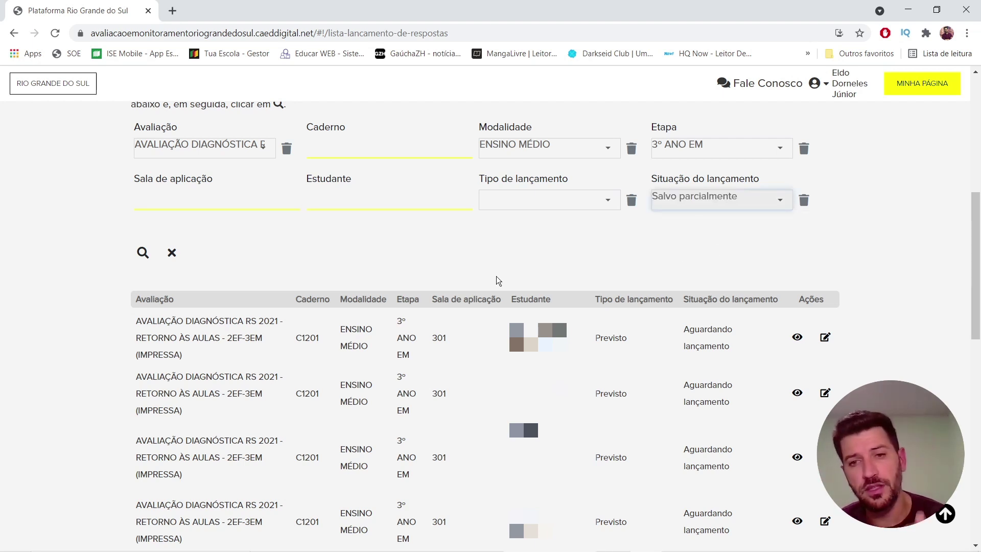
scroll(437, 264, "up", 8)
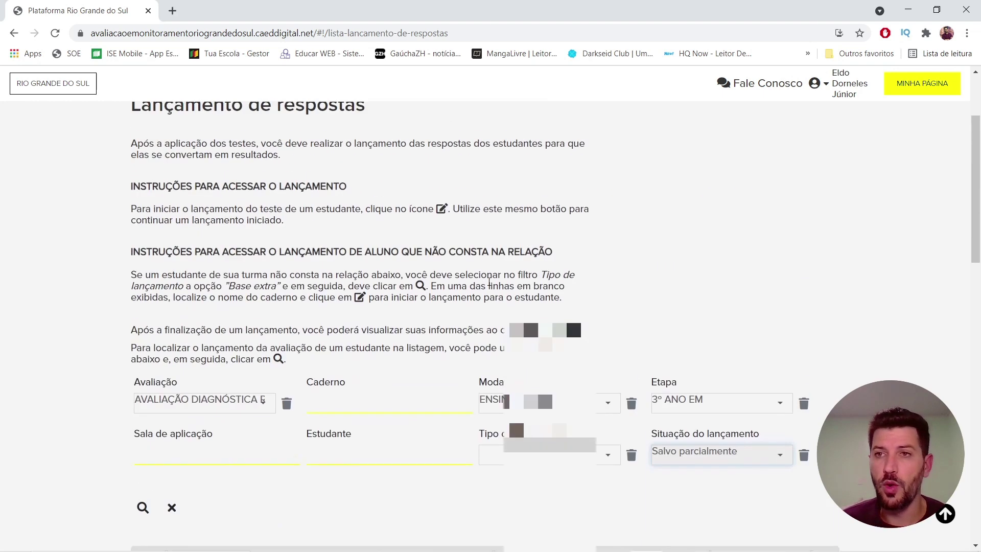